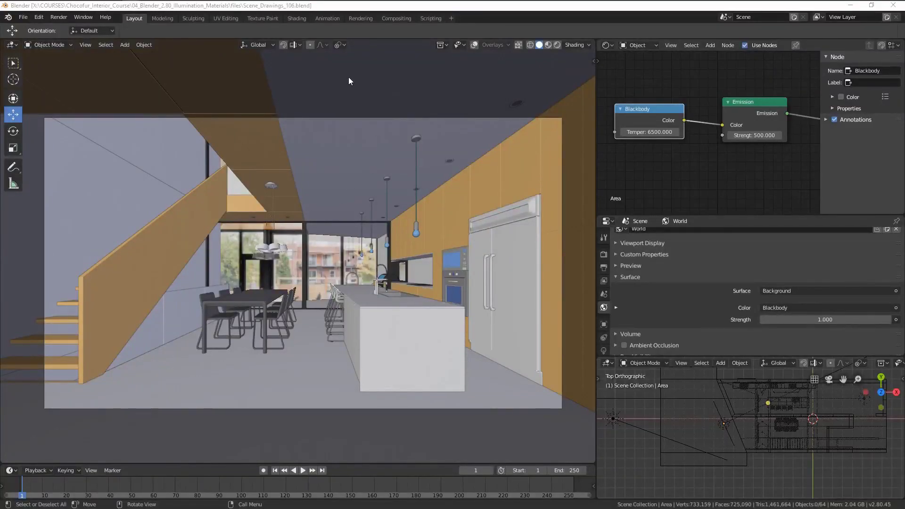
Orbit briefly, then return to the kitchen camera view and nudge the frame up.
left_click(356, 9)
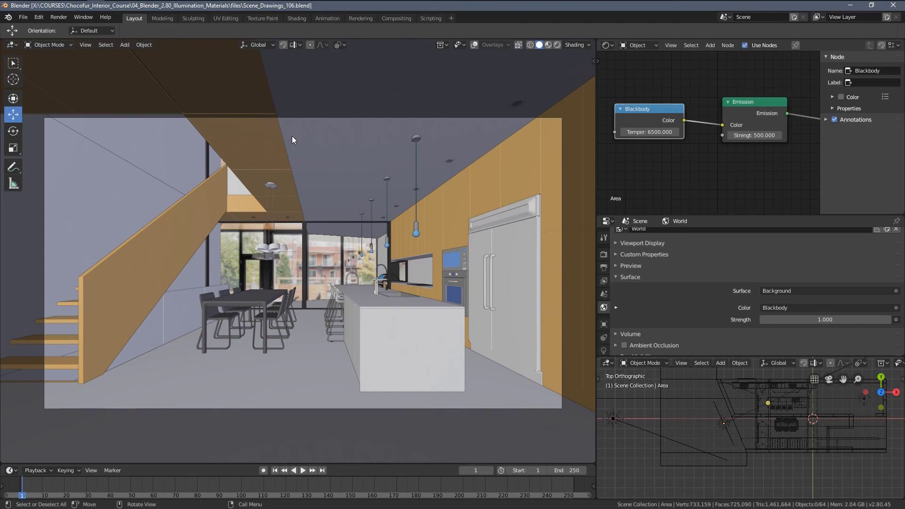
middle_click_drag(325, 145, 314, 168)
key("KP_0")
mouse_move(355, 177)
middle_mouse_down("shift")
mouse_move(377, 174)
mouse_move(365, 165)
mouse_move(354, 171)
middle_mouse_up("shift")
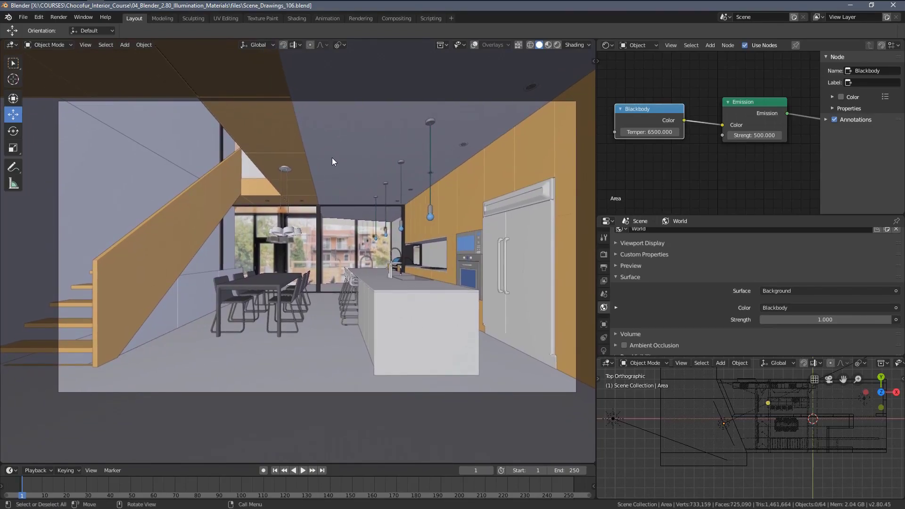
Look through the Modeling, UV Editing, Shading and Texture Paint workspaces, then return to Layout.
left_click(162, 20)
left_click(228, 19)
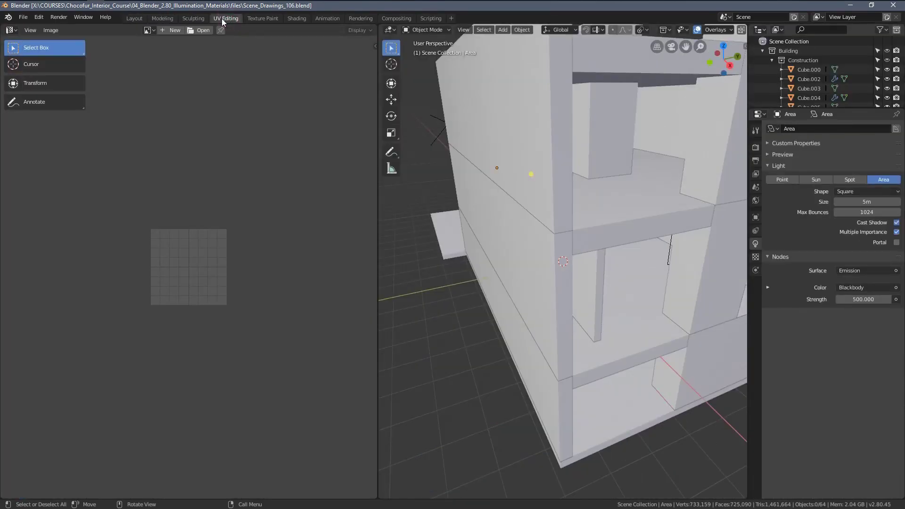
left_click(300, 19)
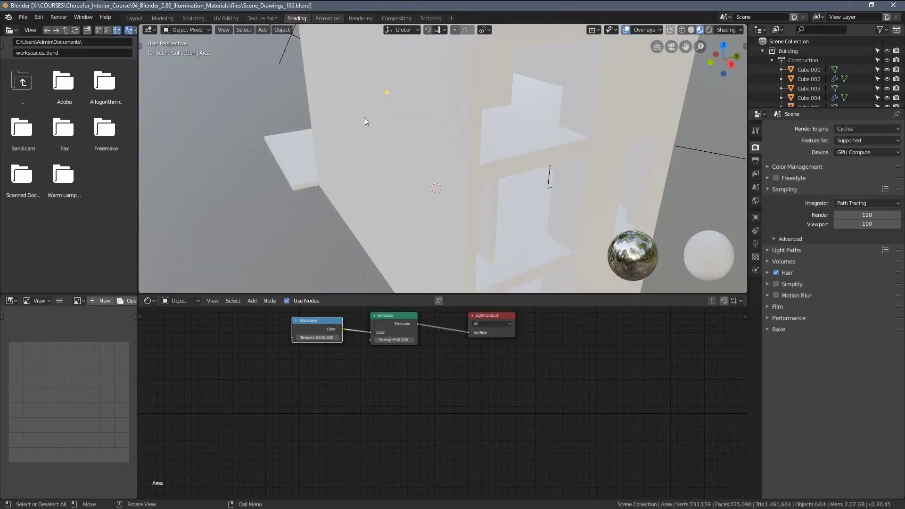
scroll(403, 139, "down", 6)
middle_click_drag(407, 141, 341, 83)
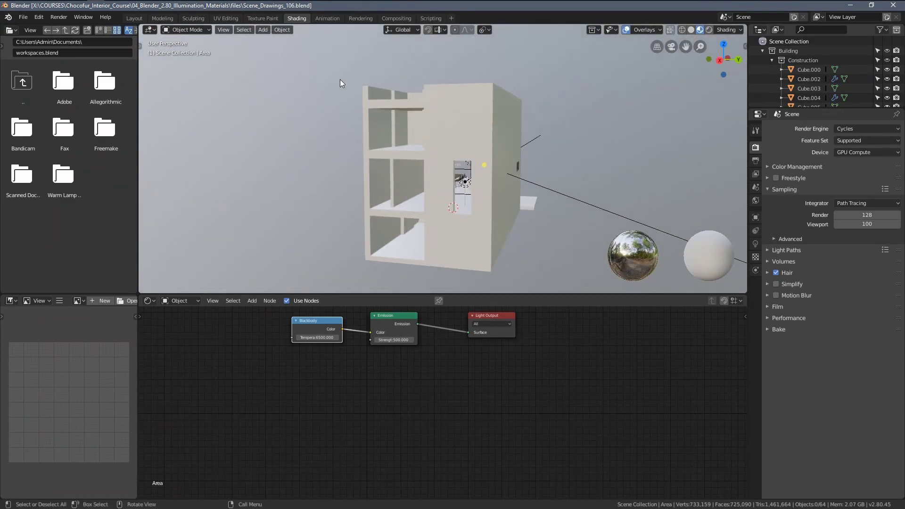
left_click(265, 18)
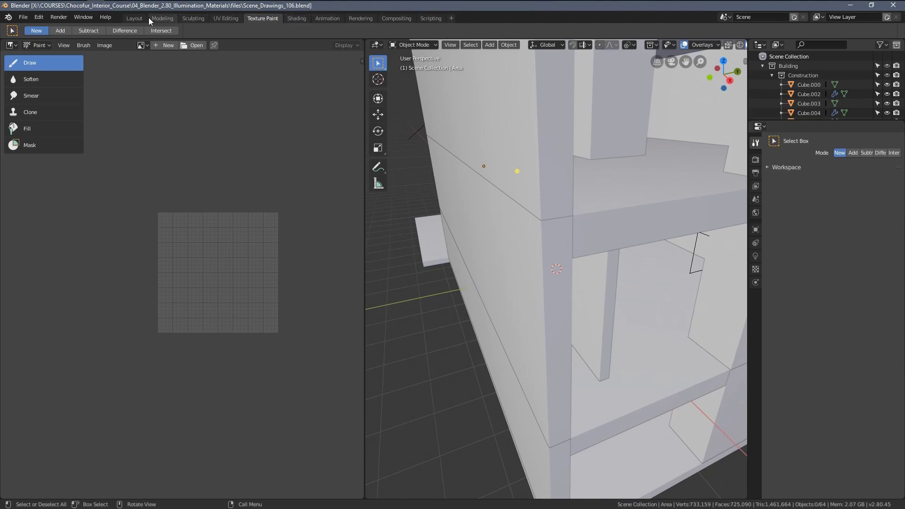
left_click(135, 17)
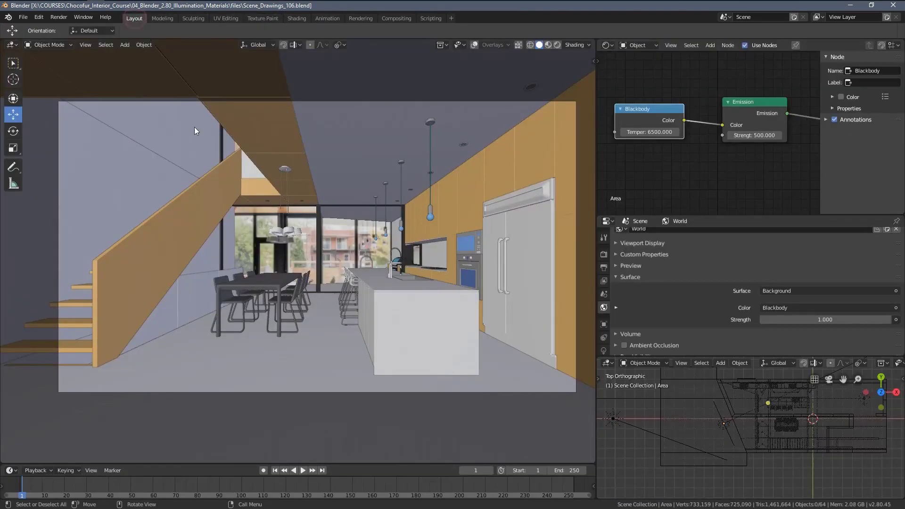
Drag the viewport border right to widen the kitchen camera view, then re-pan the frame.
scroll(264, 151, "down", 2)
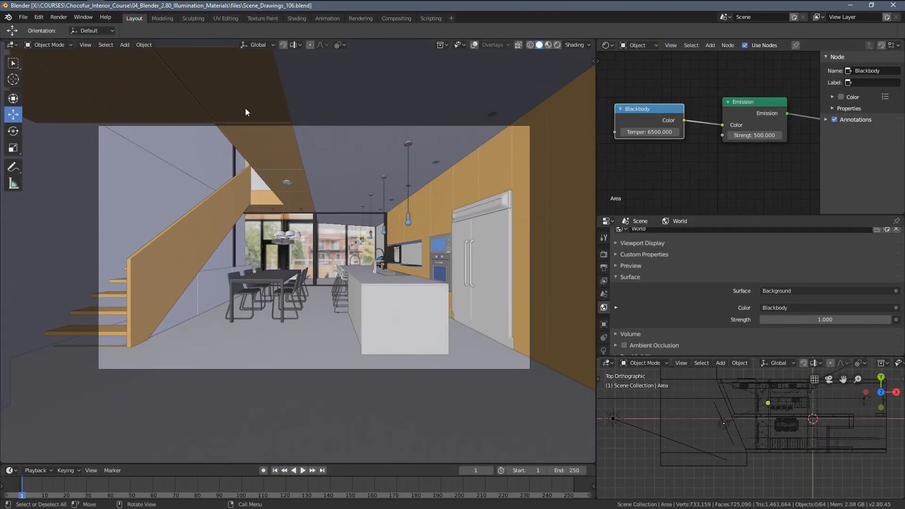
scroll(335, 162, "up", 2)
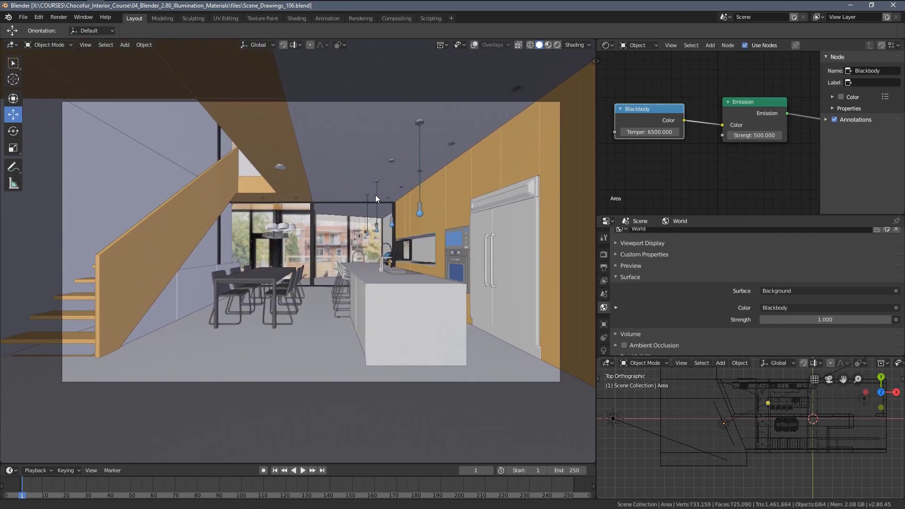
middle_click_drag(403, 206, 398, 212, "shift")
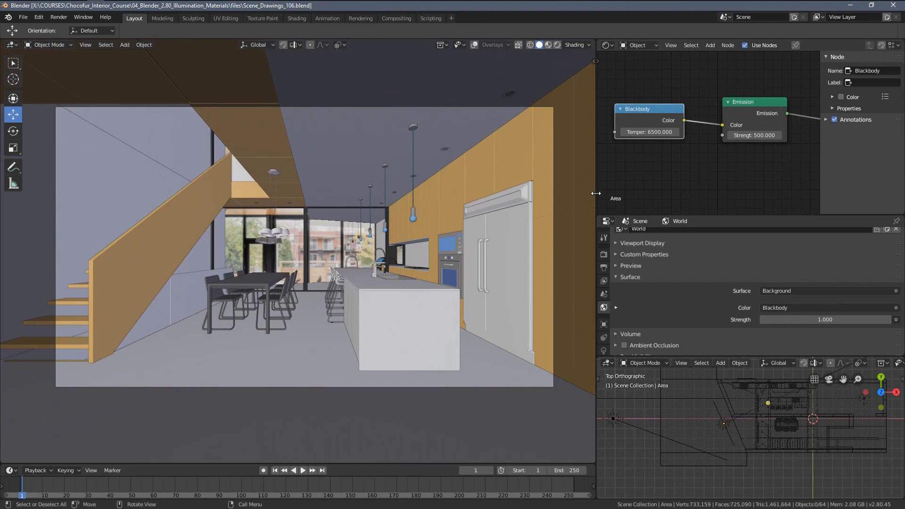
left_click_drag(596, 193, 643, 195)
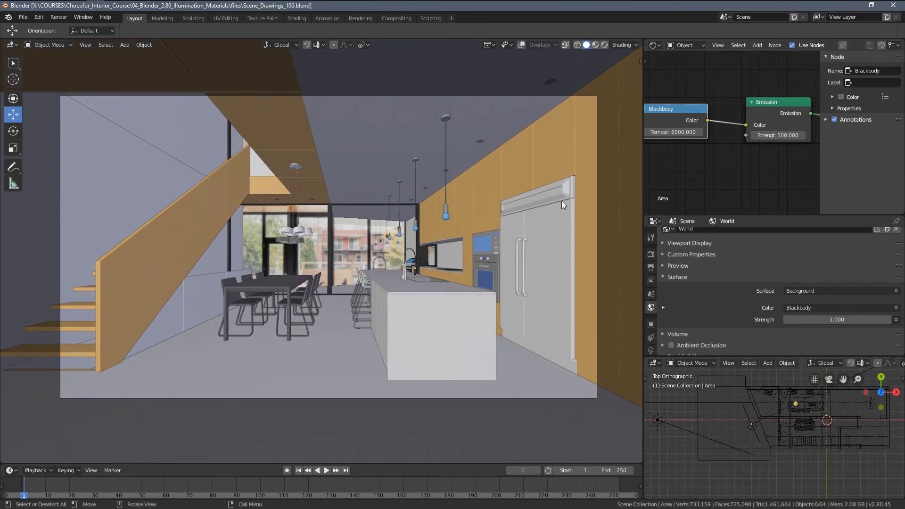
middle_click_drag(558, 202, 565, 202, "shift")
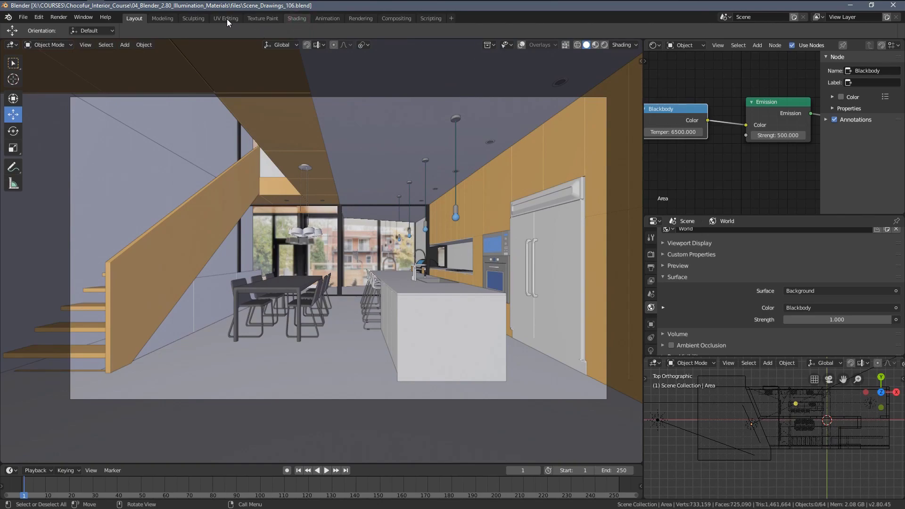
Zoom the UV Editing image editor, then settle on the Shading workspace.
left_click(297, 18)
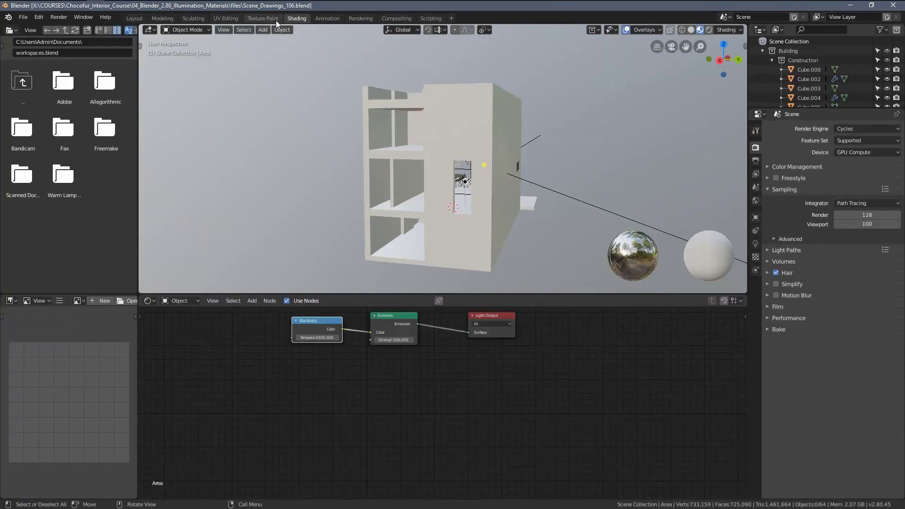
left_click(230, 18)
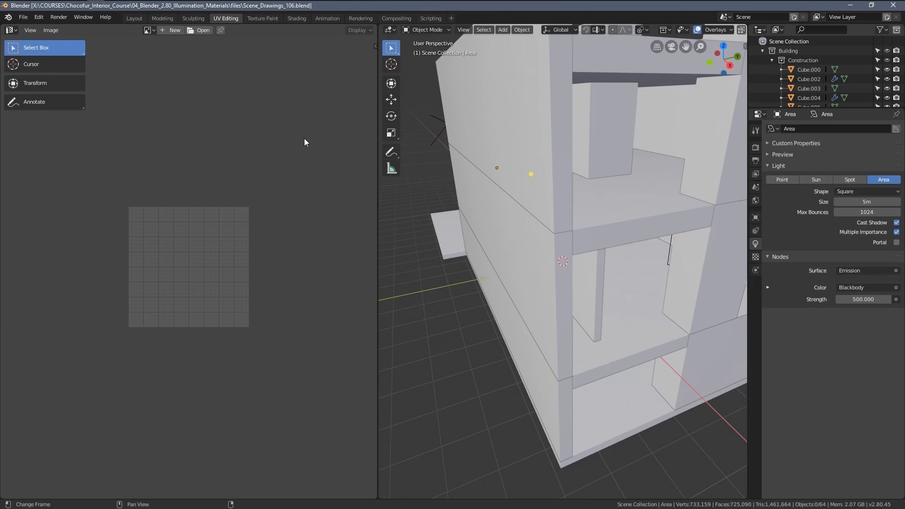
scroll(308, 127, "up", 2)
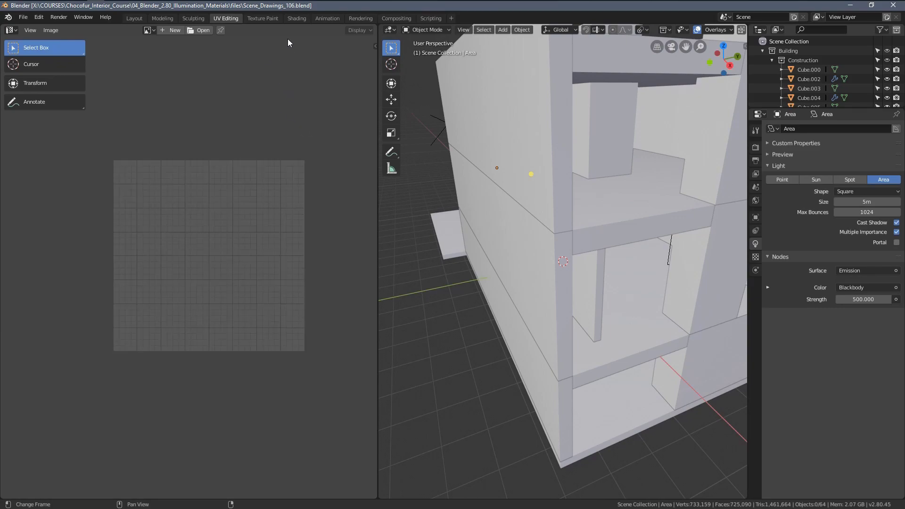
left_click(297, 18)
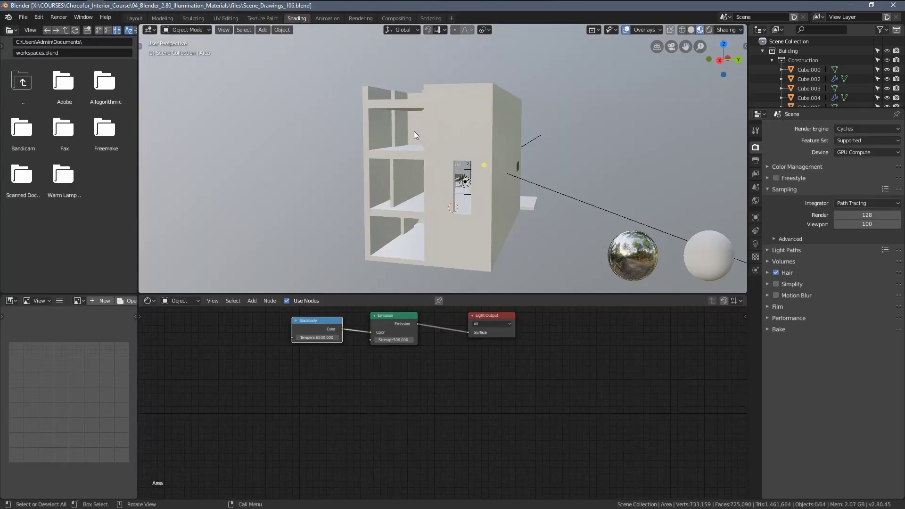
Orbit and zoom around the building to view its front and right side.
middle_click_drag(414, 131, 432, 138)
middle_click_drag(472, 207, 442, 166, "shift")
scroll(441, 166, "up", 3)
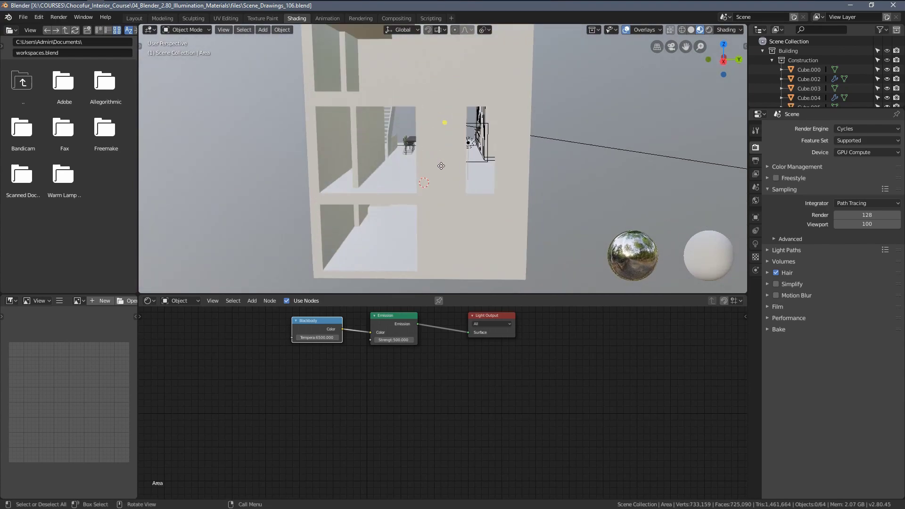
middle_click_drag(408, 142, 354, 128)
scroll(518, 167, "down", 3)
middle_click_drag(492, 172, 399, 195)
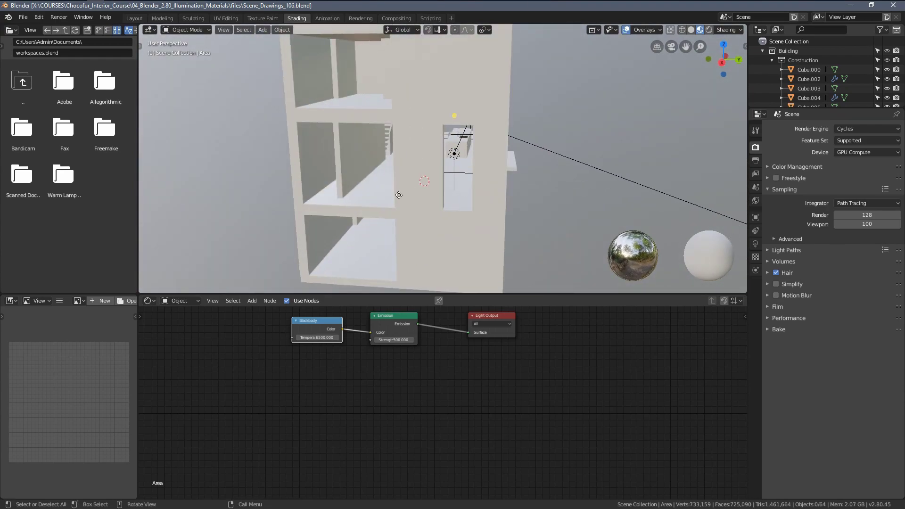
Back in Layout, widen the right-hand editors and turn the lower-right area into an Image Editor.
left_click(134, 20)
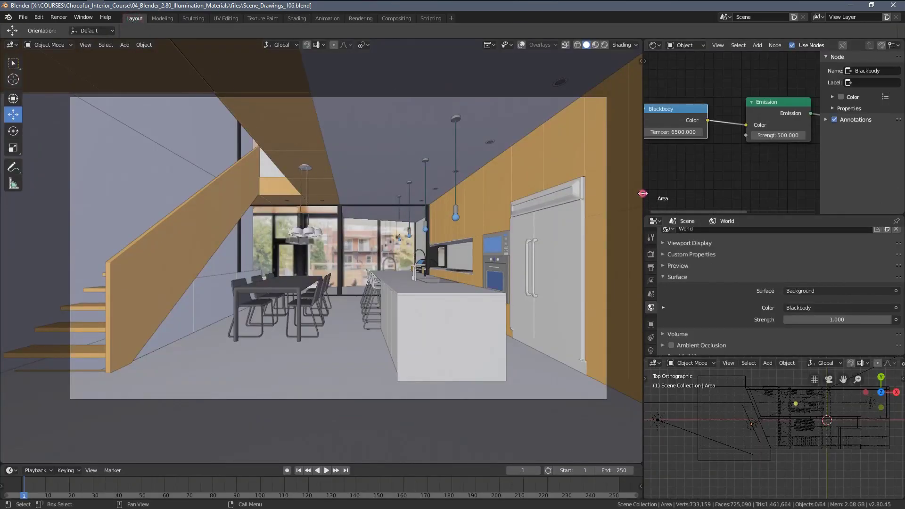
left_click_drag(644, 197, 622, 198)
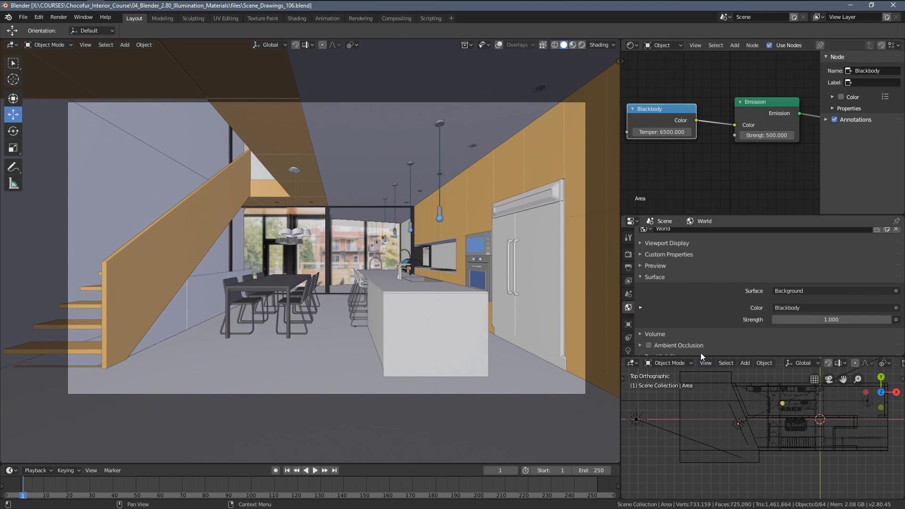
left_click(632, 363)
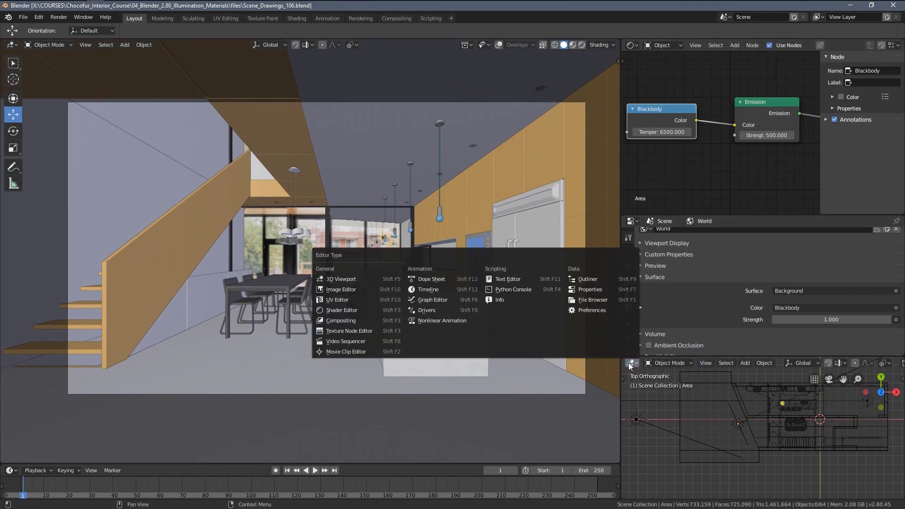
left_click(348, 299)
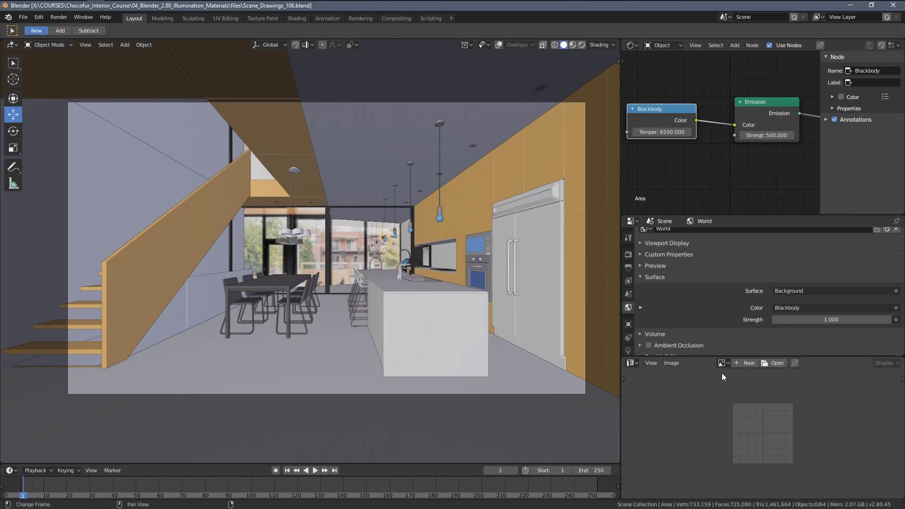
Make the Image Editor taller, view it full-screen briefly, then restore and re-centre its empty grid.
left_click_drag(723, 356, 725, 309)
scroll(736, 377, "up", 3)
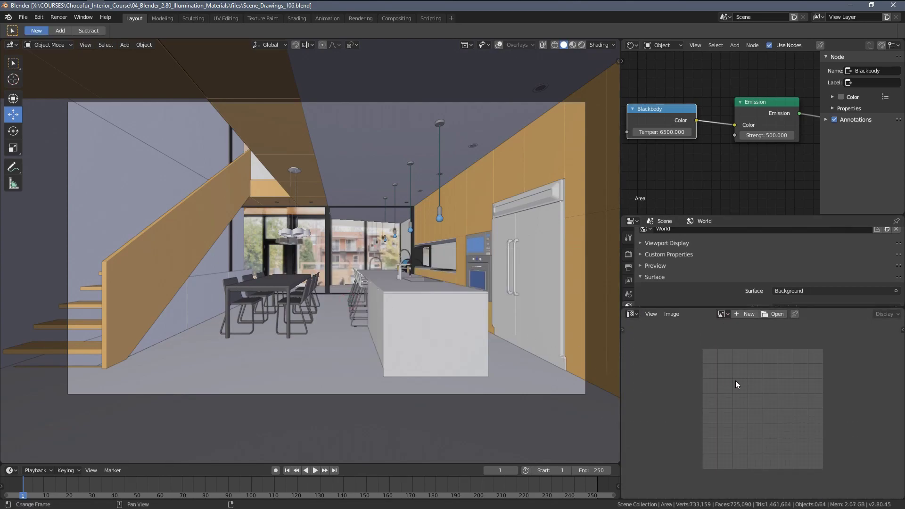
middle_click_drag(736, 381, 719, 384)
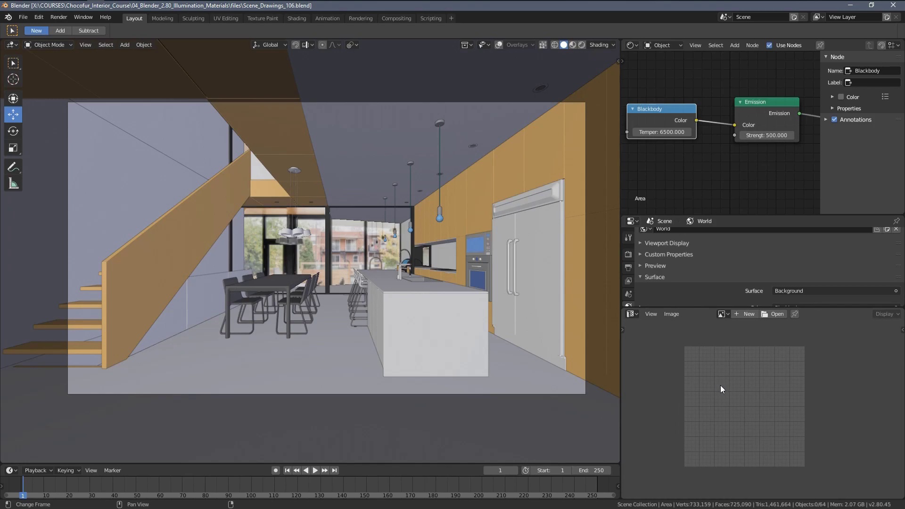
key("ctrl+space")
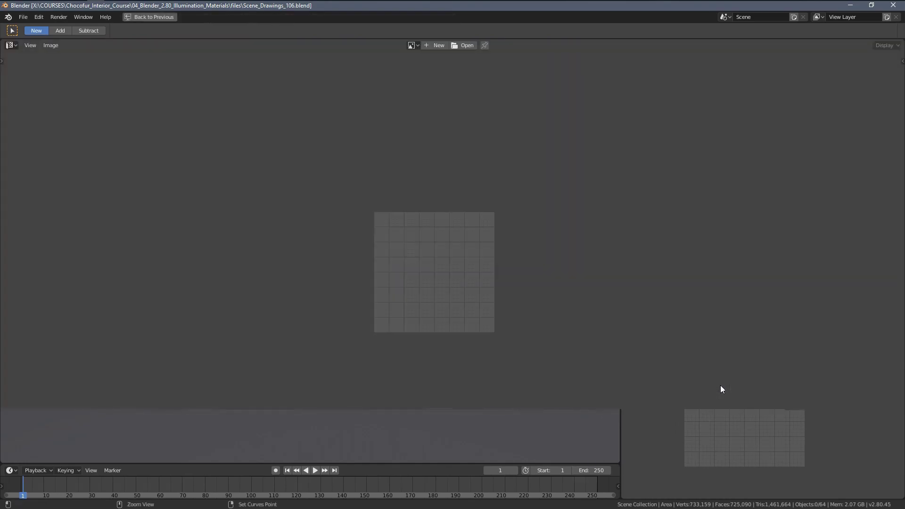
scroll(491, 276, "up", 4)
middle_click_drag(428, 190, 453, 215)
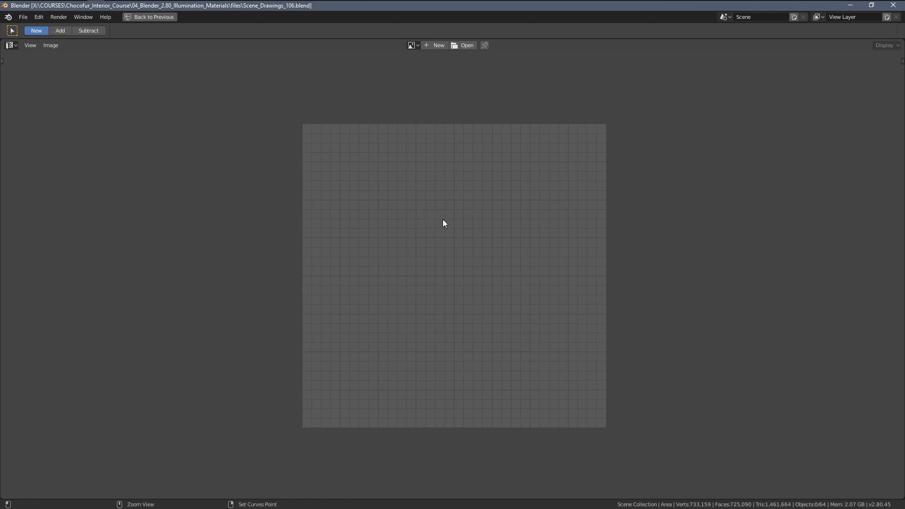
key("ctrl+space")
key("Home")
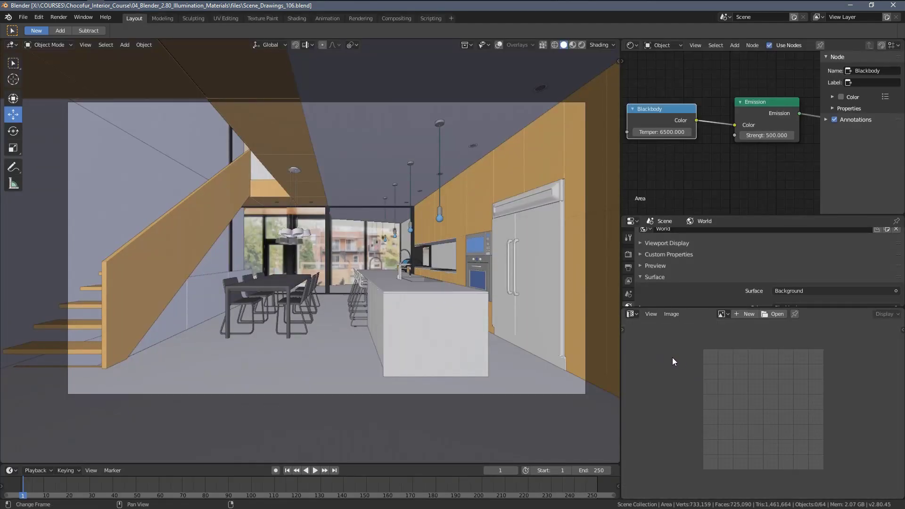
scroll(674, 359, "up", 1)
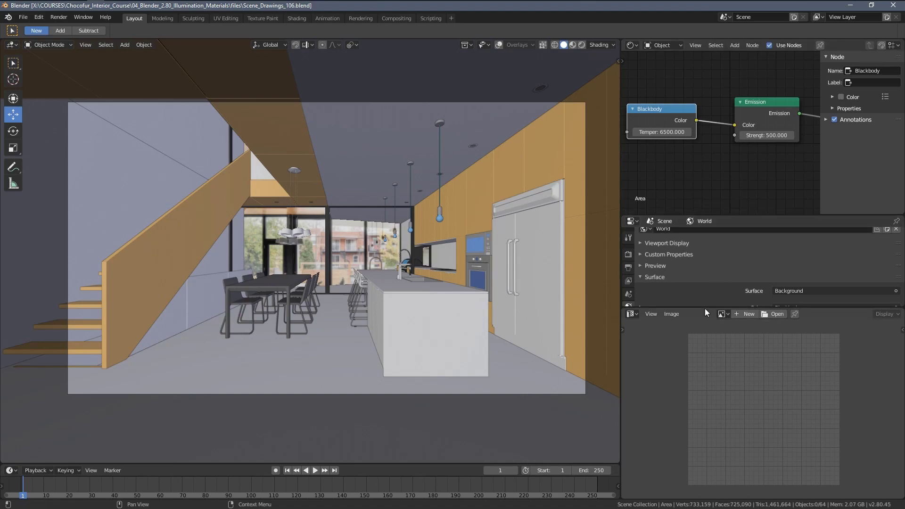
Enlarge the World panel to show Blackbody colour and 1.000 strength, then inspect the light nodes full-screen.
left_click_drag(705, 308, 710, 389)
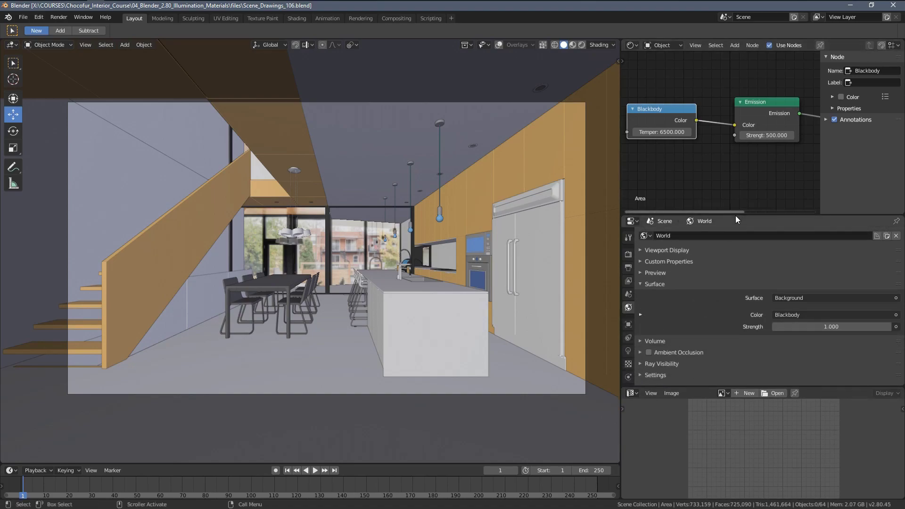
left_click_drag(735, 214, 731, 187)
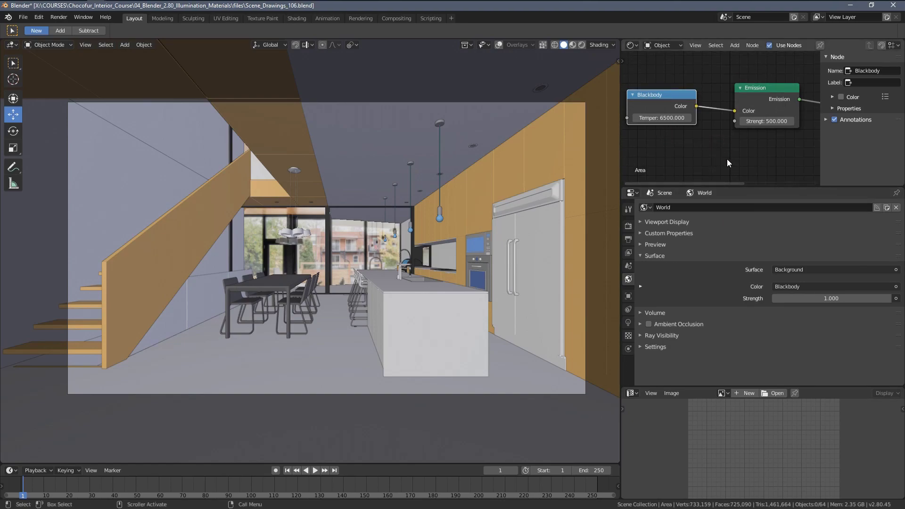
key("n")
key("ctrl+space")
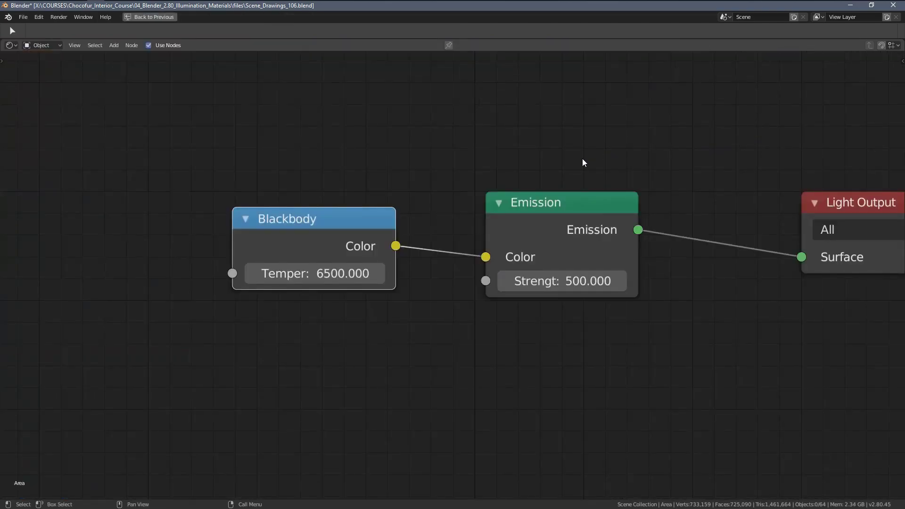
scroll(584, 163, "down", 4)
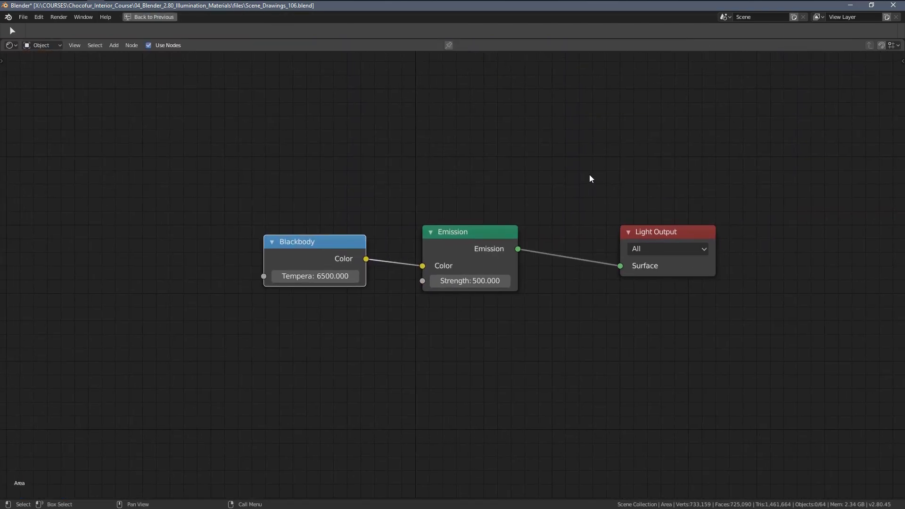
key("ctrl+space")
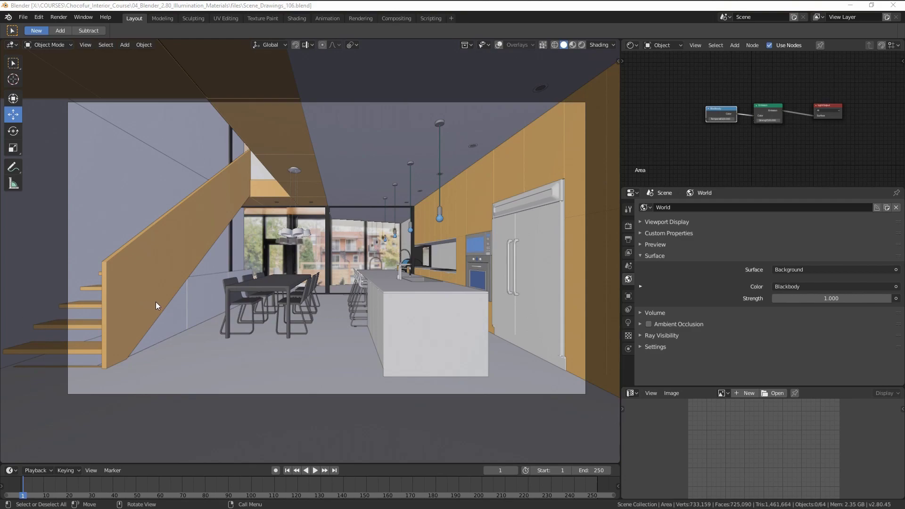
Bring up the kitchen reference photo in Photos, maximize it, and zoom in and out on details.
key("alt+Tab")
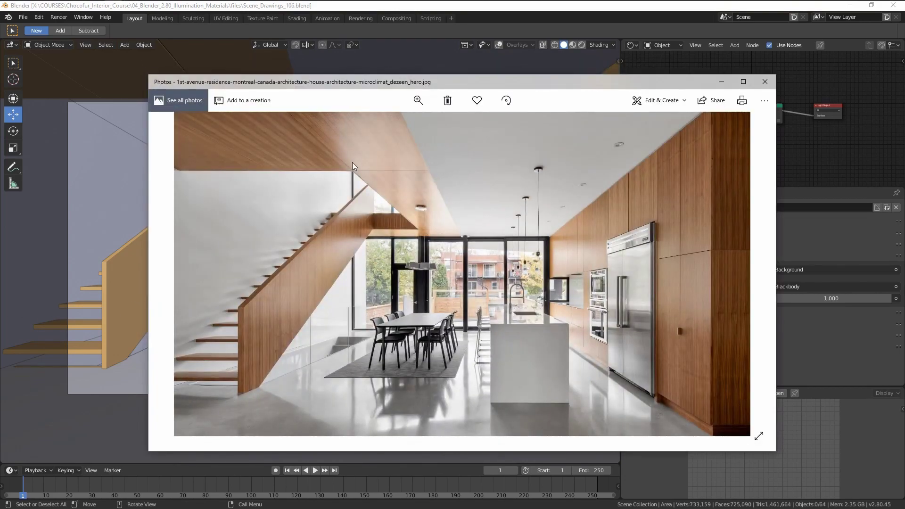
double_click(456, 86)
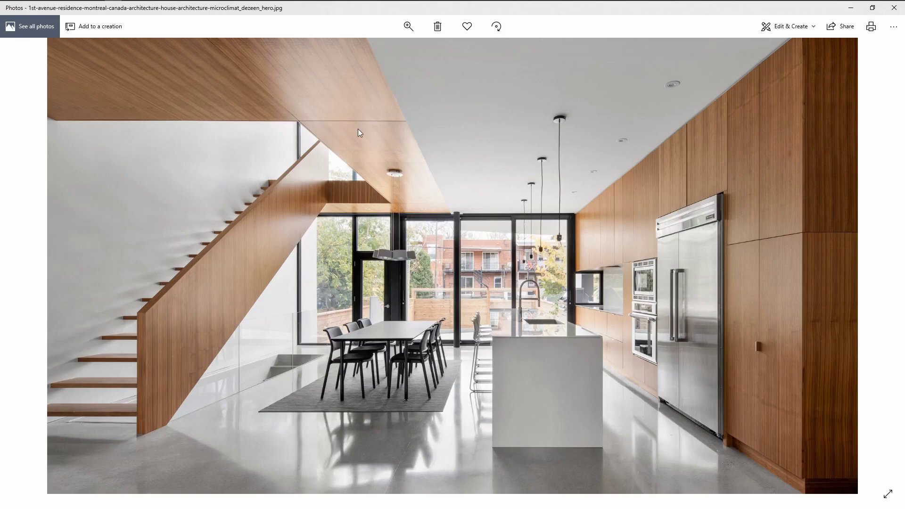
scroll(418, 240, "up", 3)
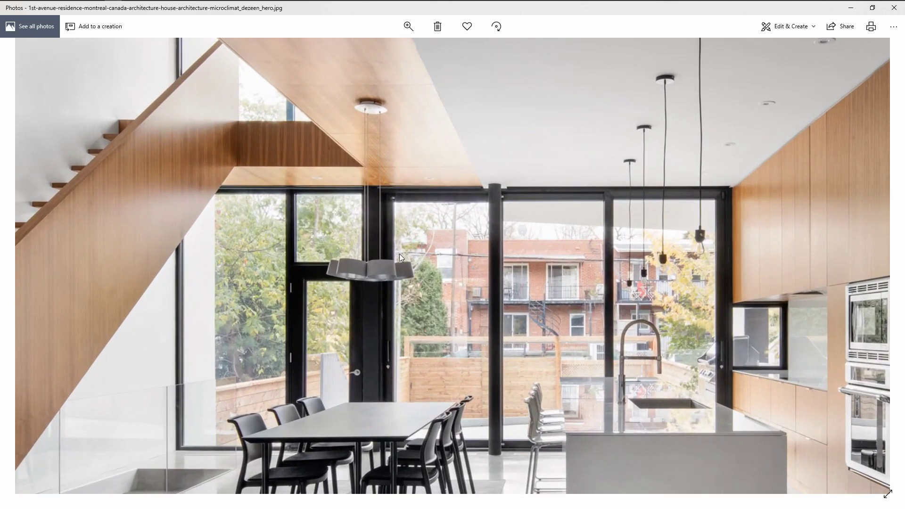
scroll(399, 254, "up", 5)
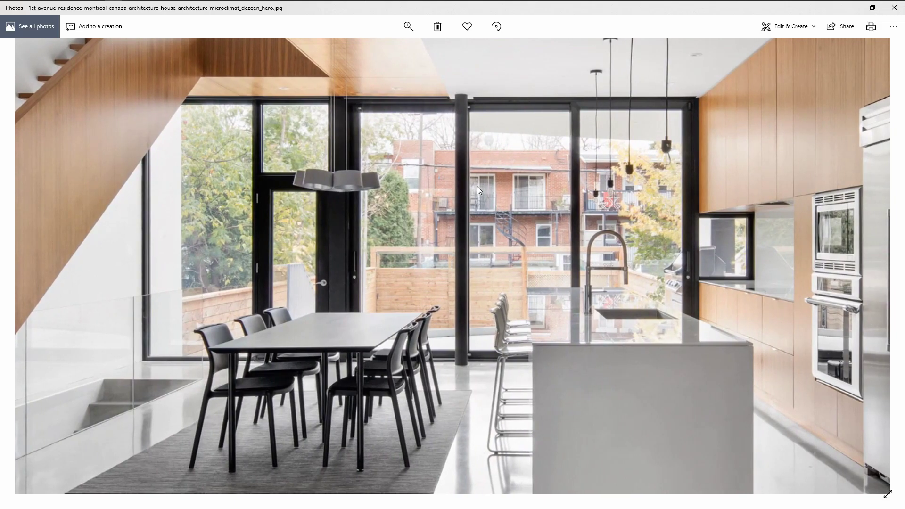
scroll(465, 189, "down", 4)
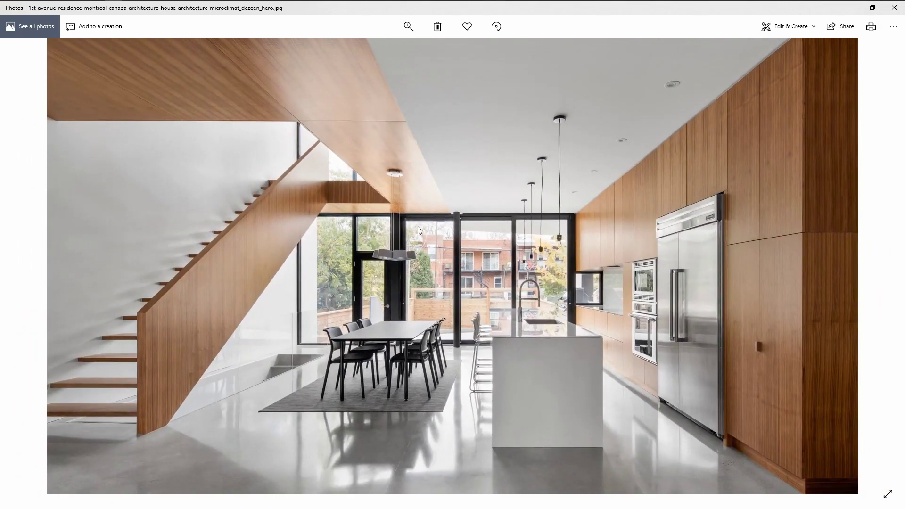
Zoom into the photo and pan across the dining table, island, staircase, fridge and wood cabinets.
double_click(457, 257)
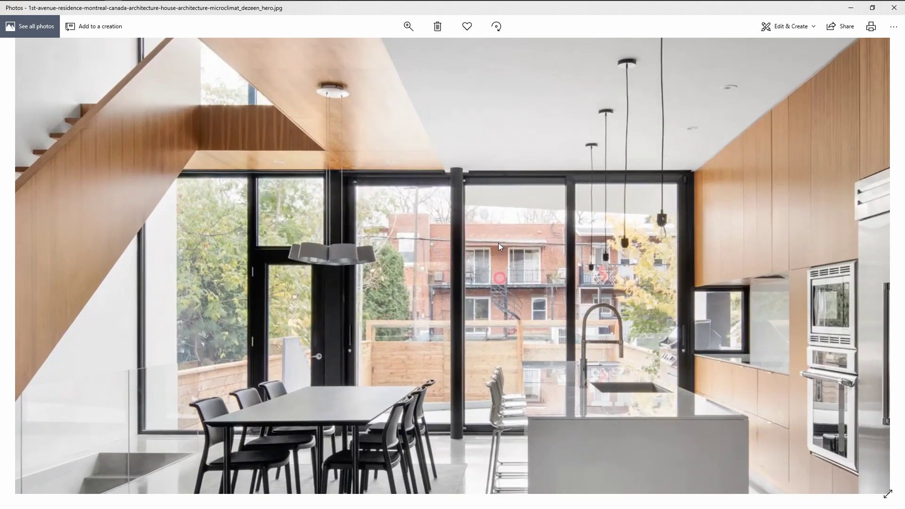
left_click_drag(498, 243, 464, 141)
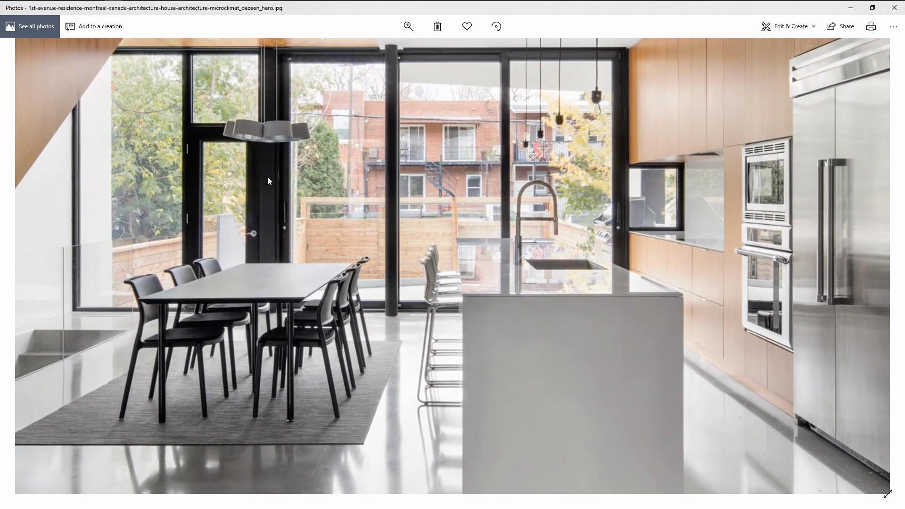
left_click_drag(481, 276, 536, 291)
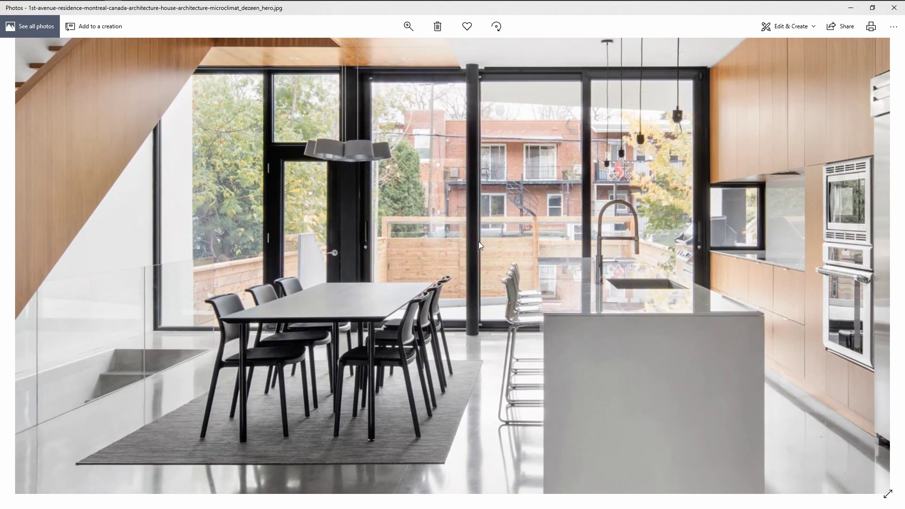
left_click_drag(479, 241, 416, 223)
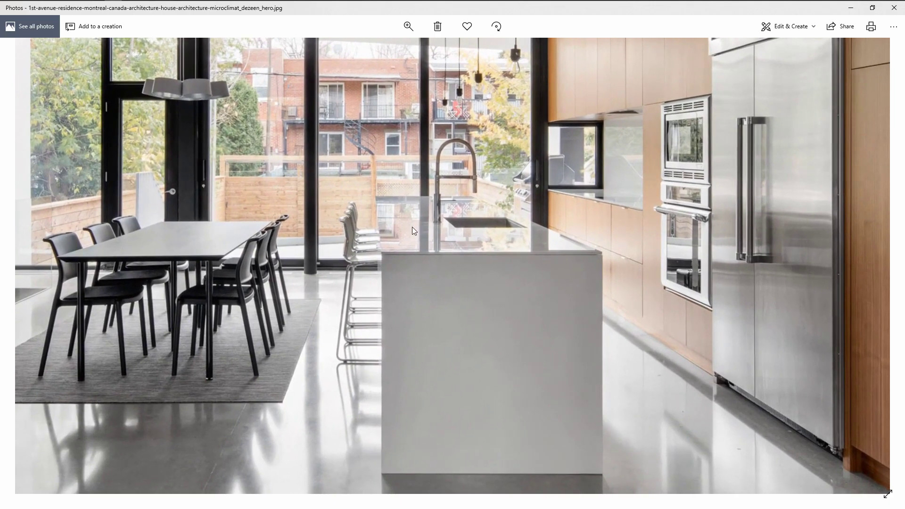
left_click_drag(480, 244, 403, 292)
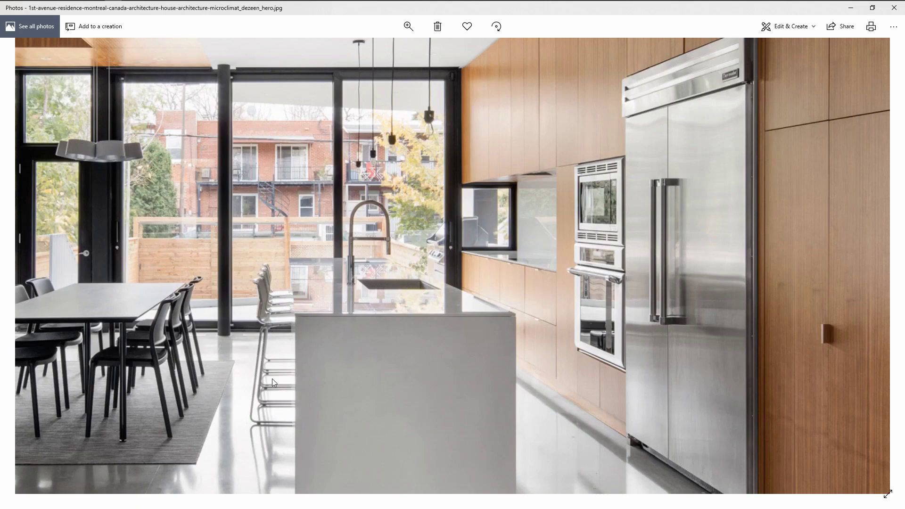
scroll(327, 333, "down", 5)
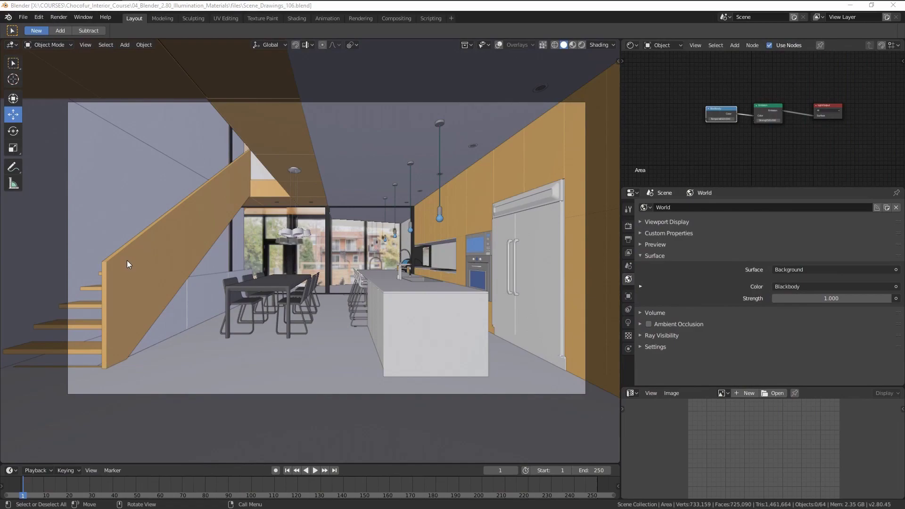
Select the ceiling beam and briefly toggle into Edit Mode to inspect it.
left_click(289, 151)
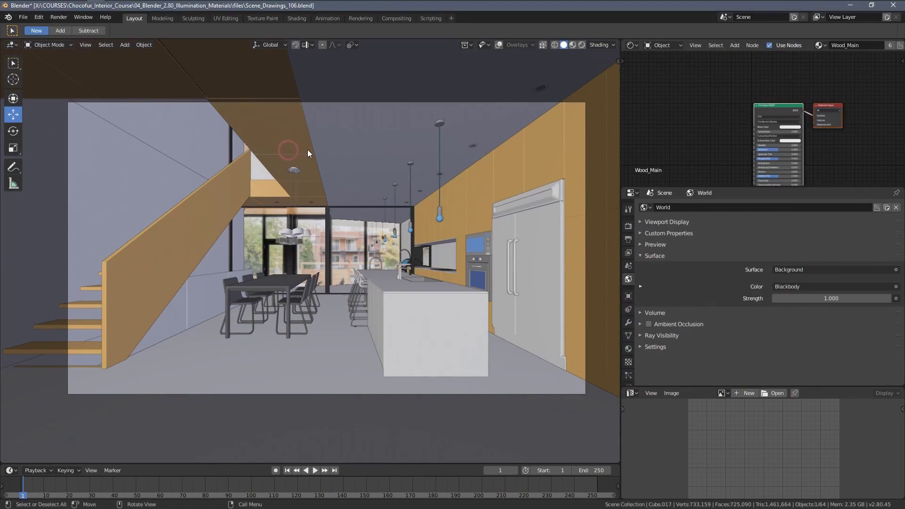
key("Tab")
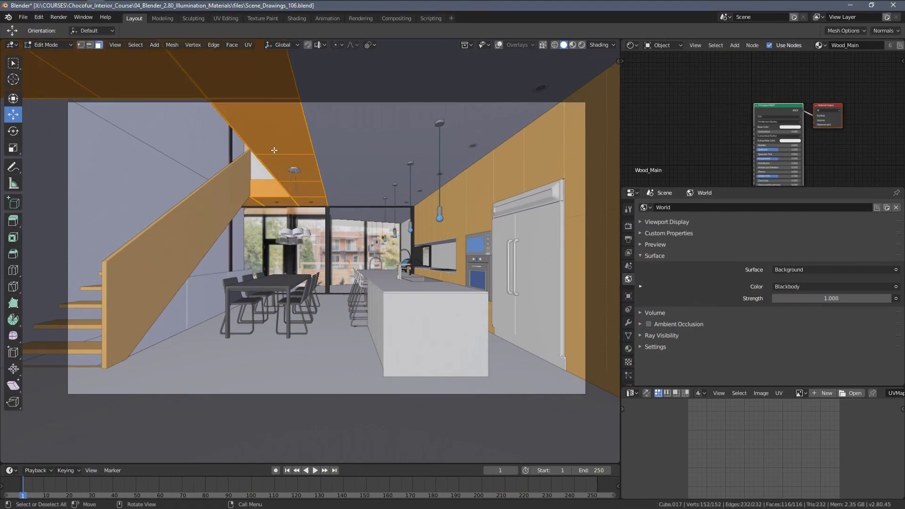
scroll(281, 221, "up", 4)
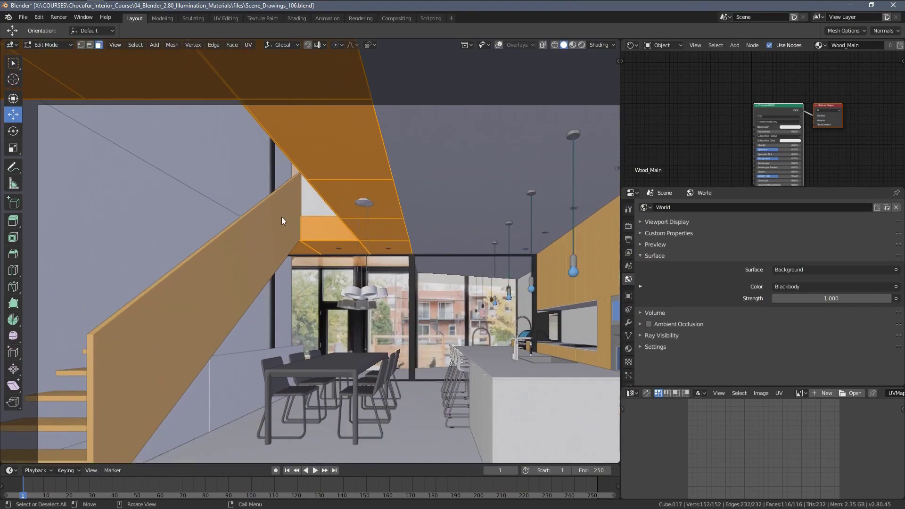
key("Tab")
scroll(231, 267, "down", 1)
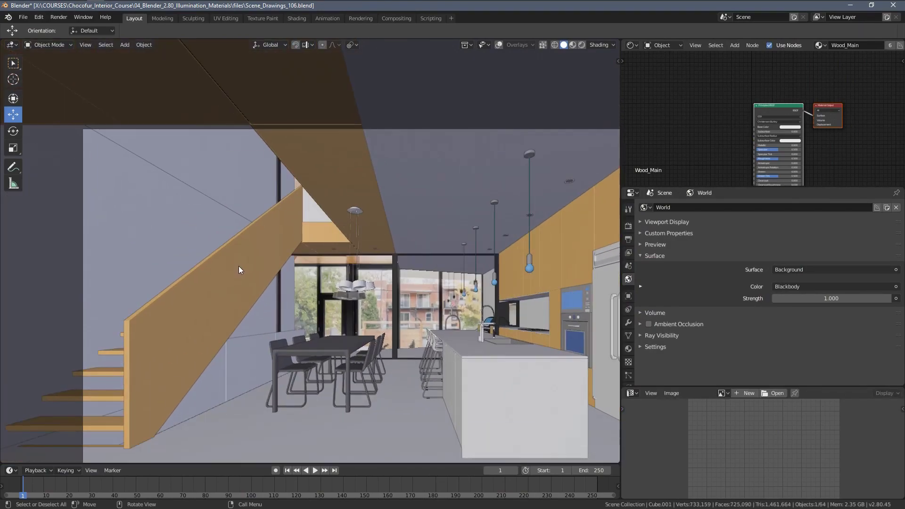
Select the microwave, toggle see-through display on and off, and frame the view on it.
left_click(230, 268)
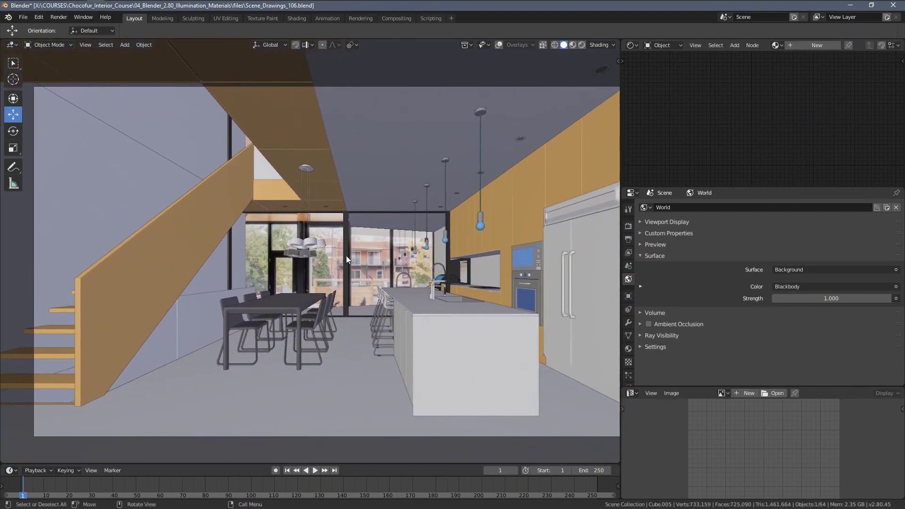
scroll(398, 260, "up", 3)
left_click(434, 253)
scroll(395, 258, "up", 1)
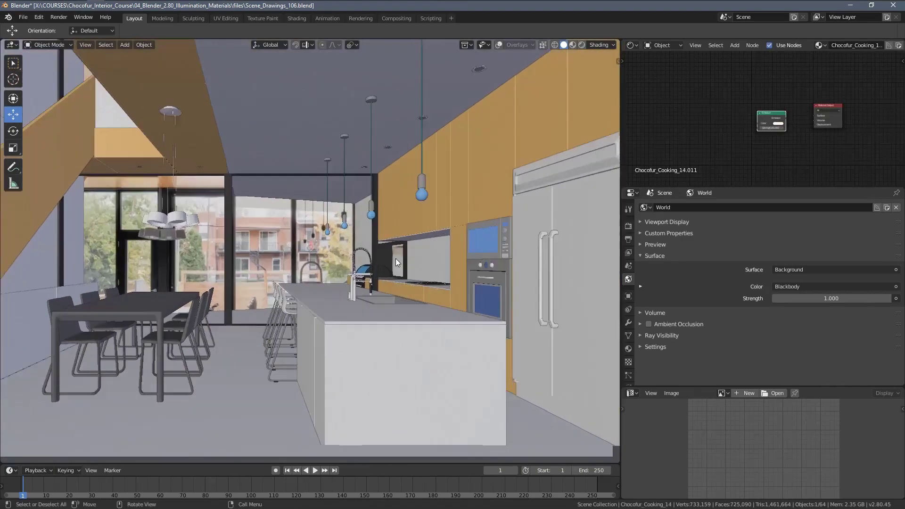
middle_click_drag(395, 258, 421, 251)
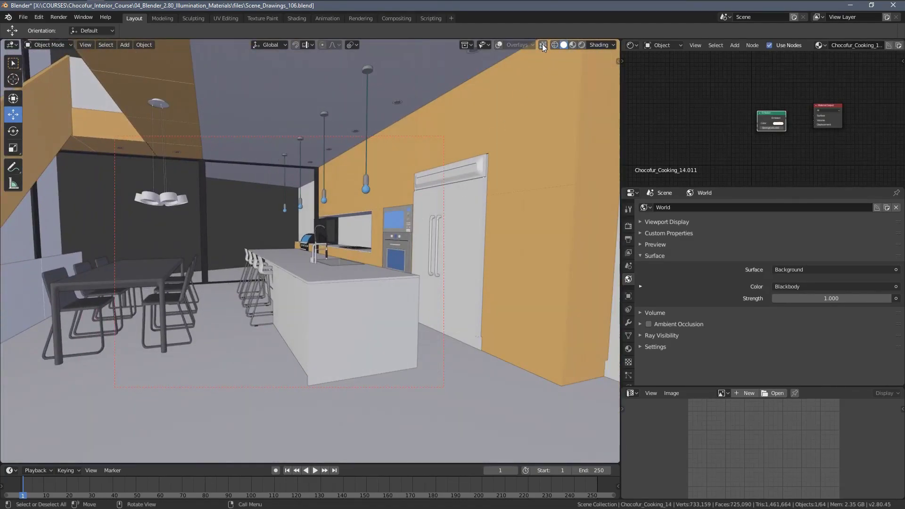
left_click(542, 44)
left_click(499, 44)
left_click(542, 44)
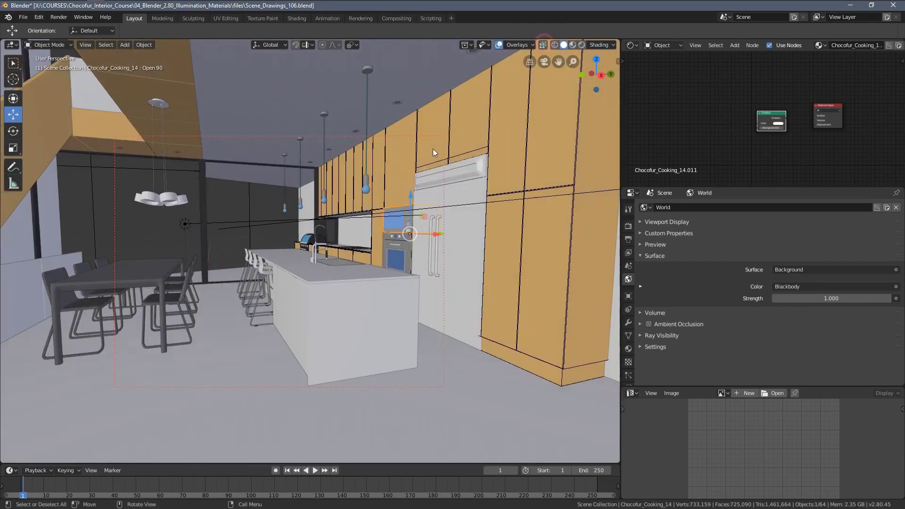
key("KP_Decimal")
scroll(401, 227, "down", 7)
Select a dining chair and show its Chocofur_Steel_44 material settings.
middle_click_drag(381, 231, 424, 237)
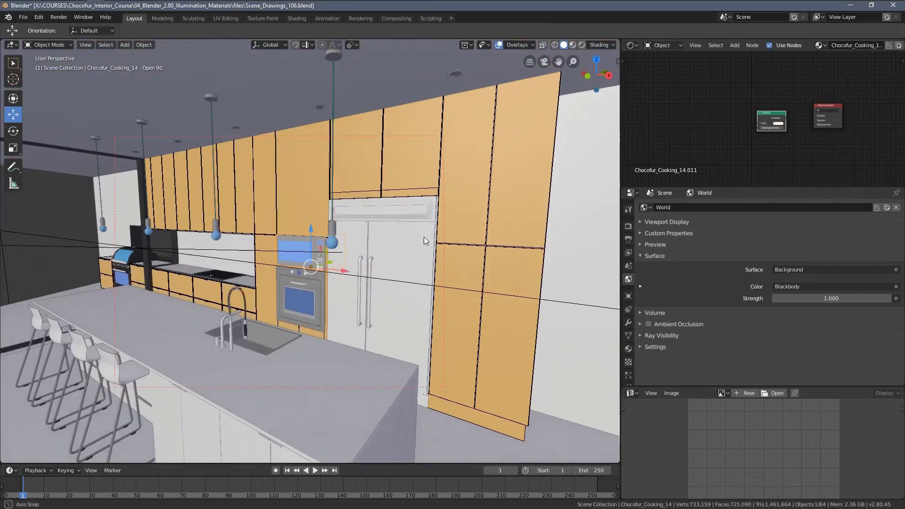
middle_click_drag(264, 274, 394, 232, "shift")
scroll(386, 235, "up", 4)
scroll(196, 359, "down", 4)
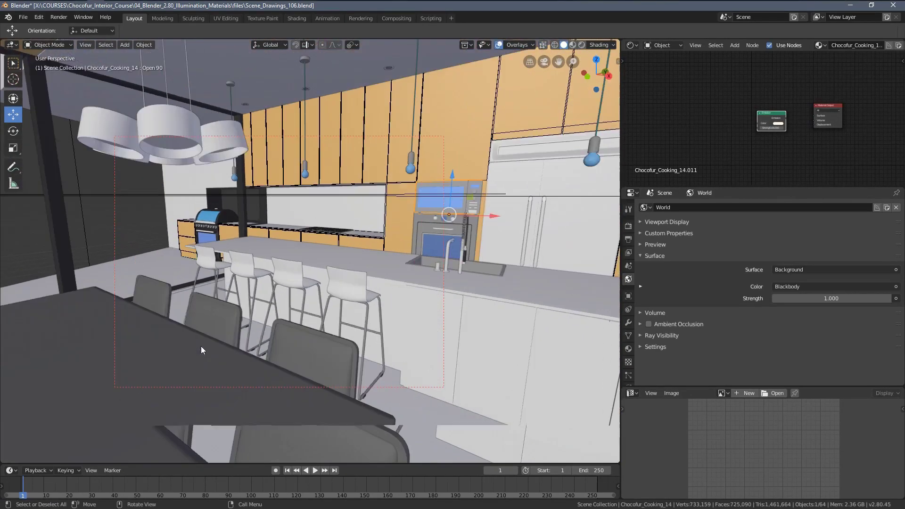
left_click(216, 325)
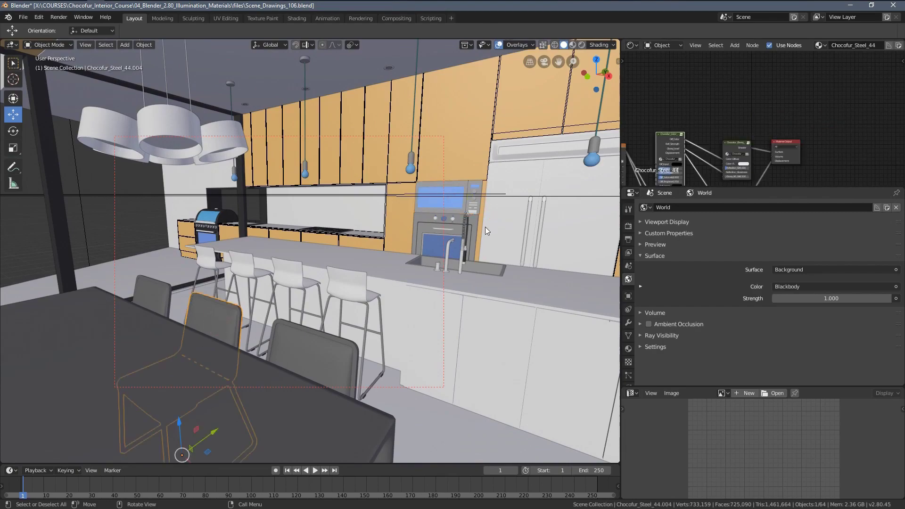
left_click(628, 348)
middle_click_drag(447, 296, 382, 279)
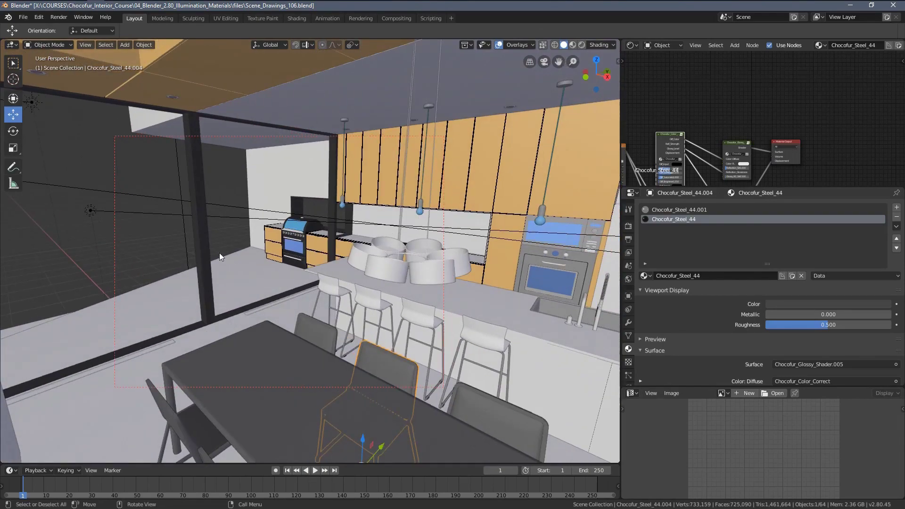
Select the black window frame, then the stove, and check their material slots.
left_click(202, 253)
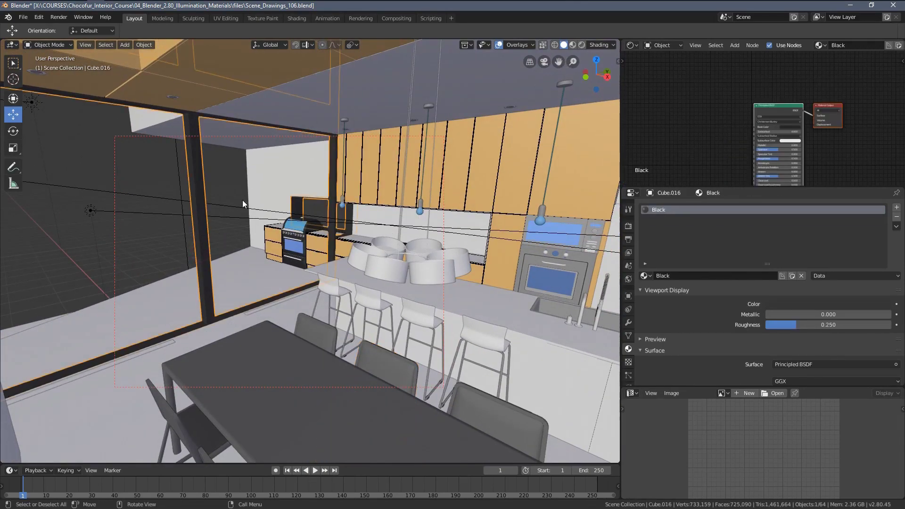
left_click(293, 243)
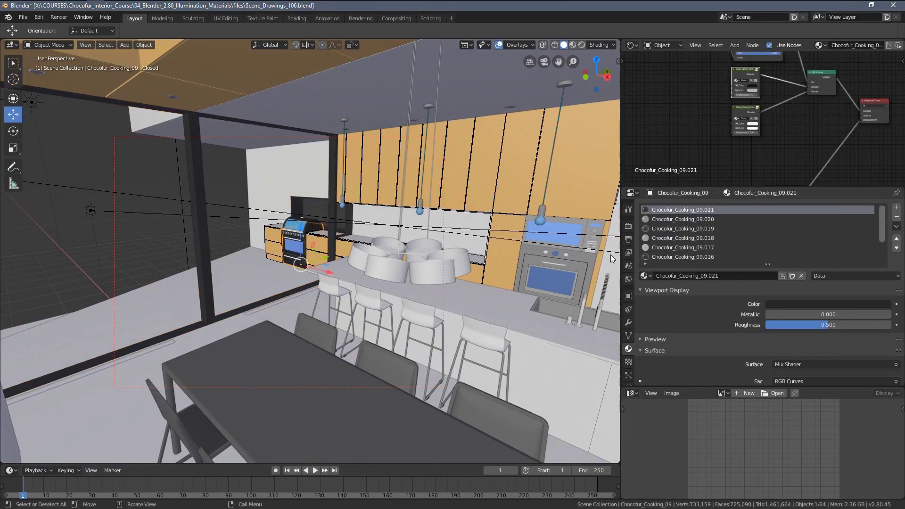
left_click_drag(768, 265, 770, 303)
scroll(743, 251, "down", 4)
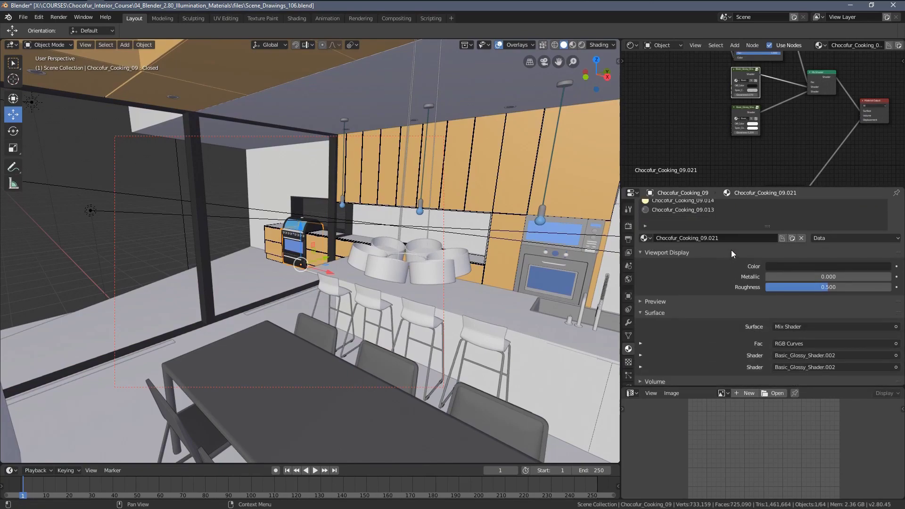
scroll(731, 251, "up", 4)
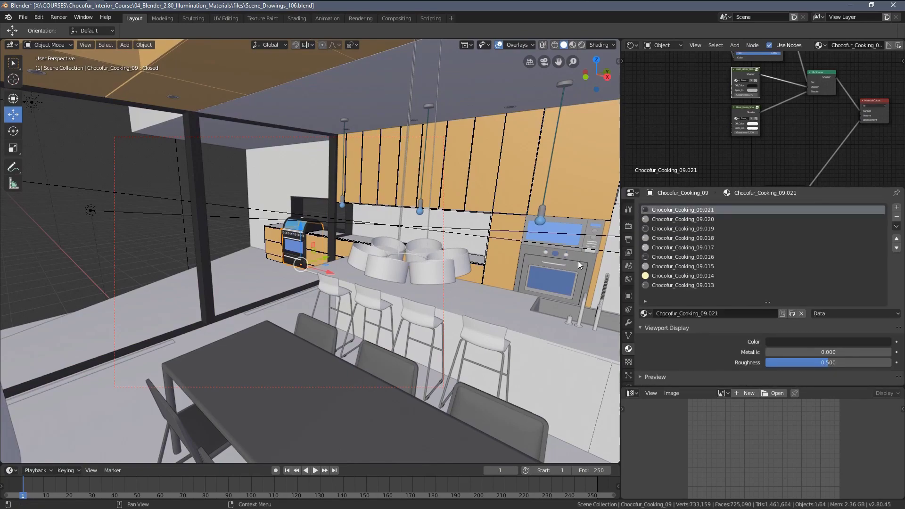
middle_click_drag(473, 254, 309, 199)
Select the oven and scroll through its Chocofur_Cooking materials.
left_click(465, 248)
scroll(465, 248, "up", 5)
scroll(459, 250, "down", 5)
scroll(807, 257, "down", 3)
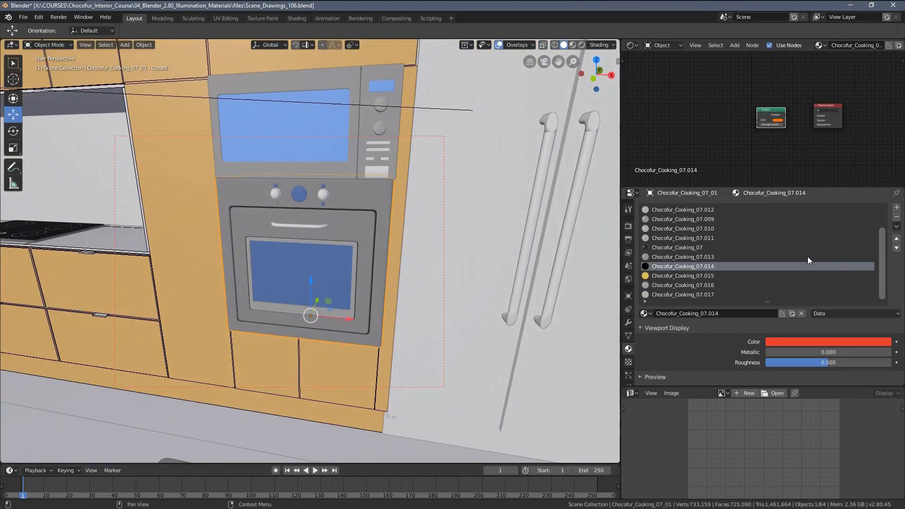
scroll(808, 256, "up", 3)
middle_click_drag(458, 196, 394, 194)
Check the microwave's materials, confirm the fridge has none, and return to camera view.
left_click(361, 150)
scroll(714, 234, "up", 2)
scroll(494, 174, "down", 6)
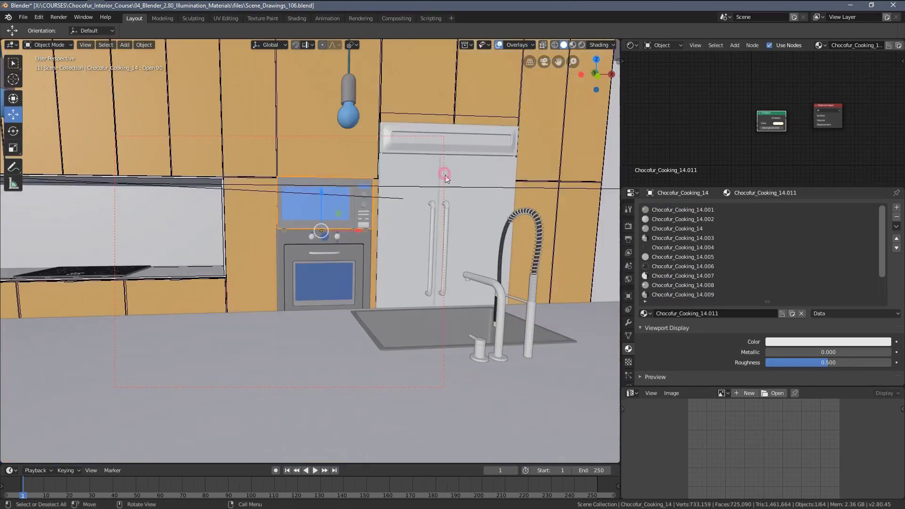
left_click(408, 212)
scroll(407, 211, "up", 4)
key("KP_0")
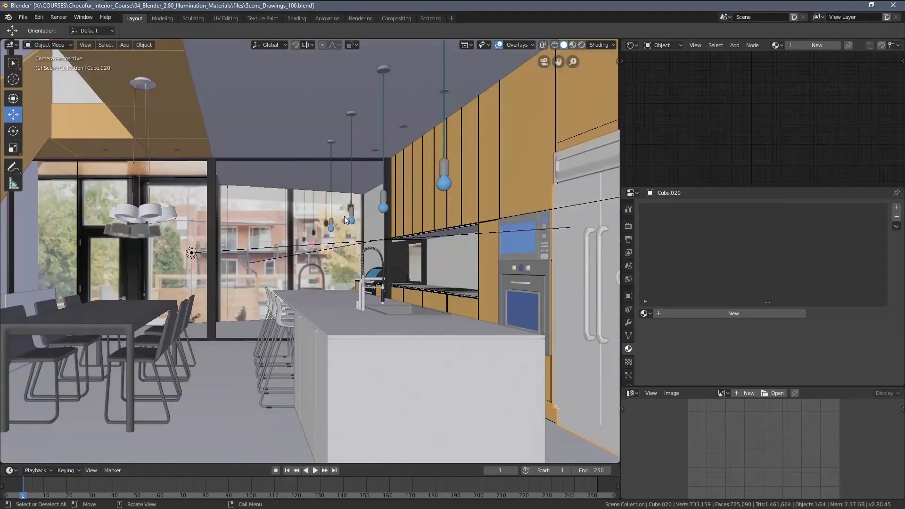
key("alt+Tab")
scroll(581, 245, "up", 5)
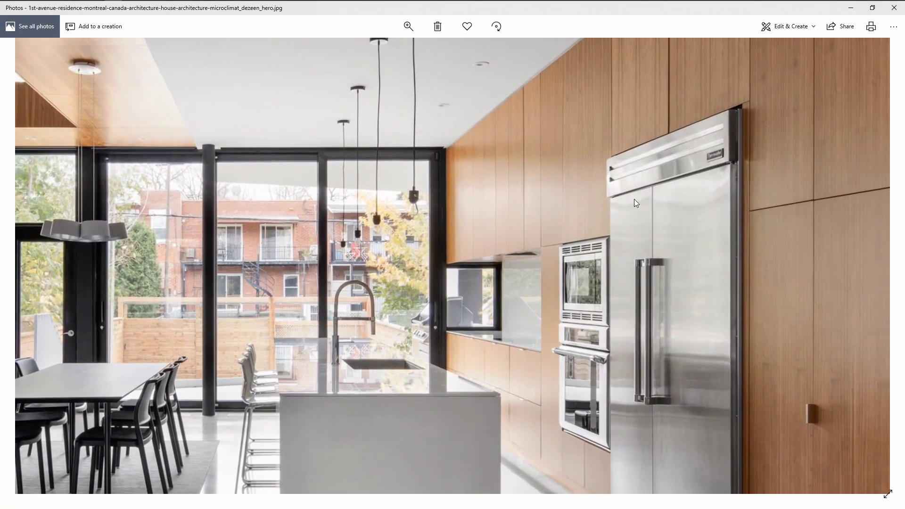
left_click_drag(634, 199, 631, 198)
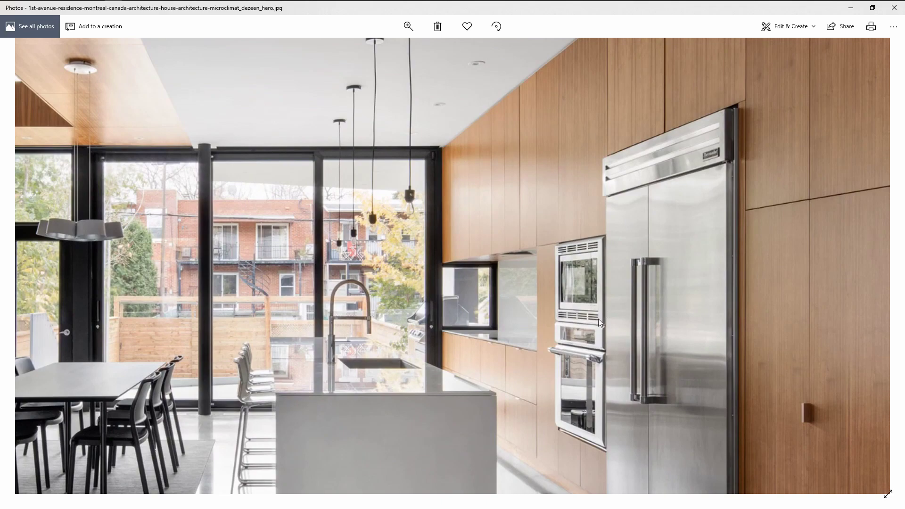
left_click_drag(618, 312, 724, 245)
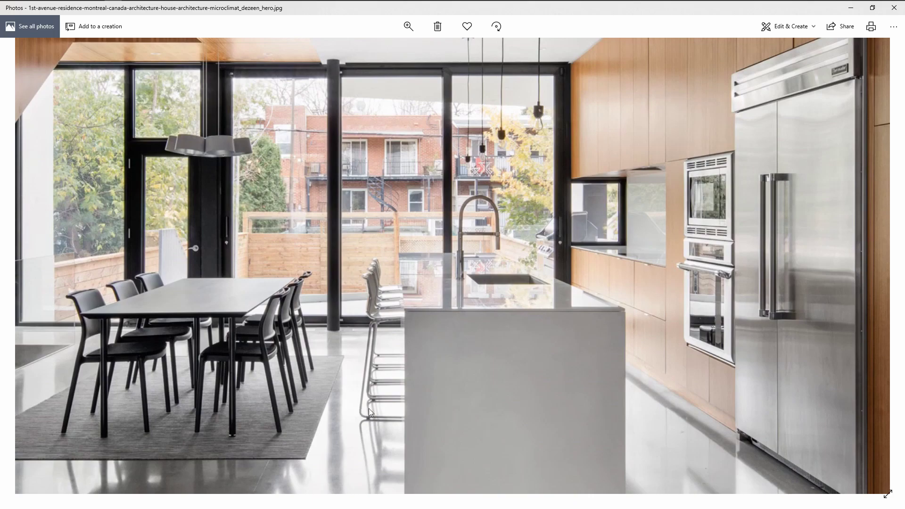
left_click_drag(250, 165, 279, 217)
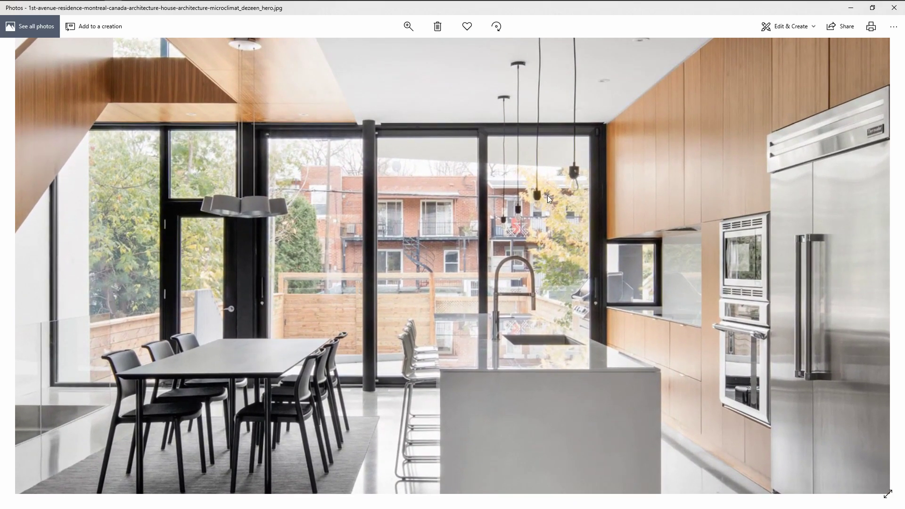
scroll(574, 211, "down", 3)
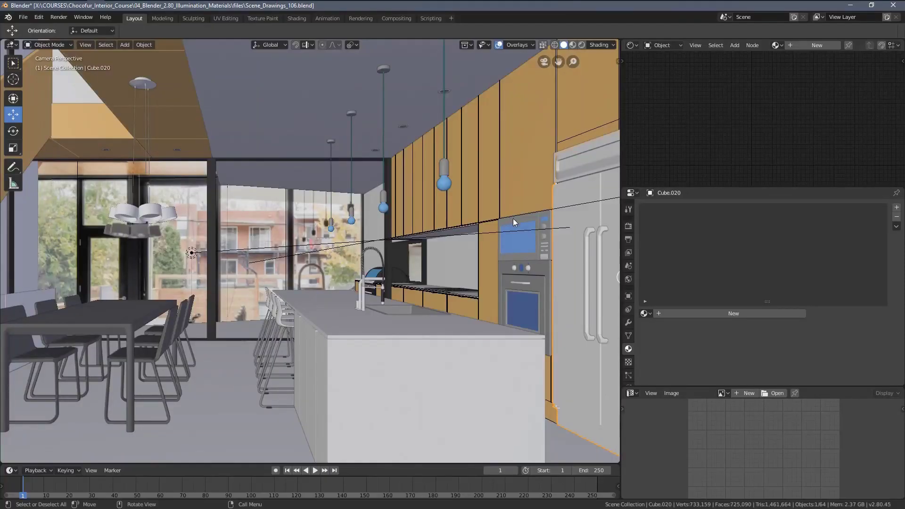
Select and frame a pendant lamp, then another, to check their materials.
middle_click_drag(452, 226, 427, 218)
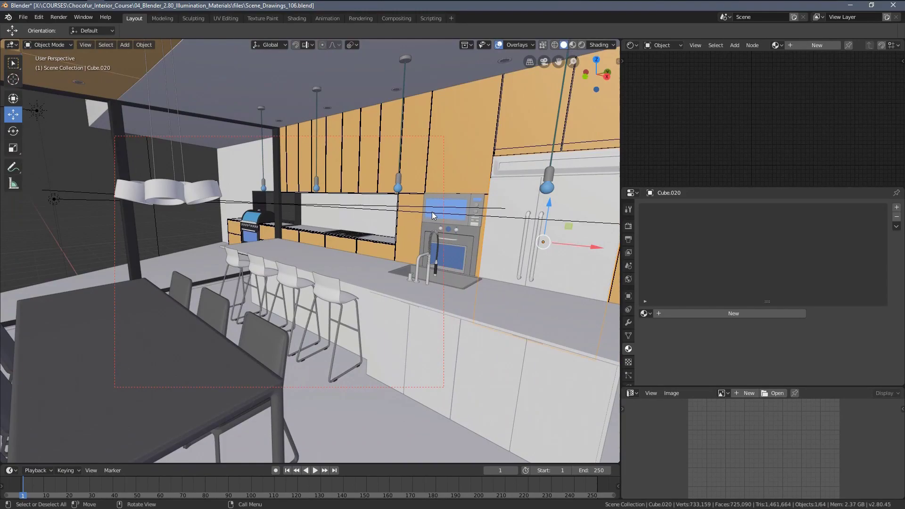
left_click(398, 186)
key("KP_Decimal")
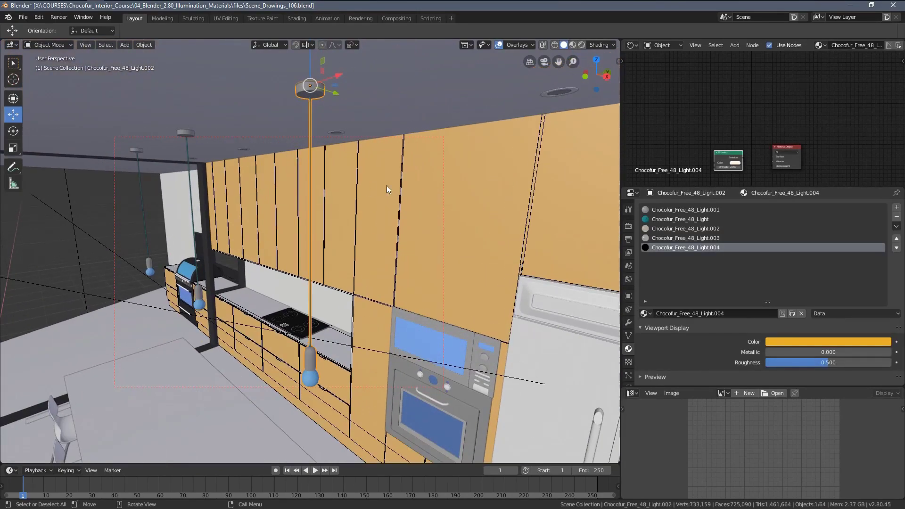
middle_click_drag(386, 185, 283, 237)
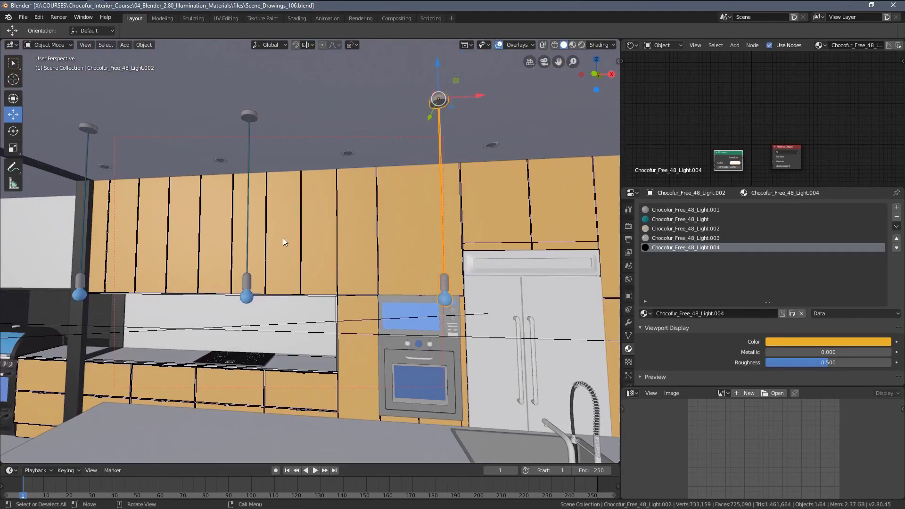
left_click(247, 279)
In camera view, select and deselect all, then select the dining table to show Chocofur_Concrete_30.
key("KP_0")
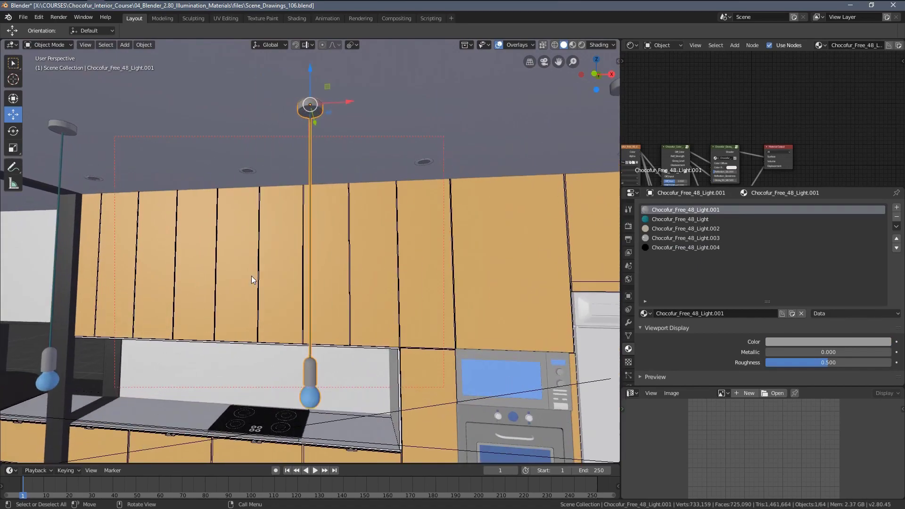
key("a")
key("alt+a")
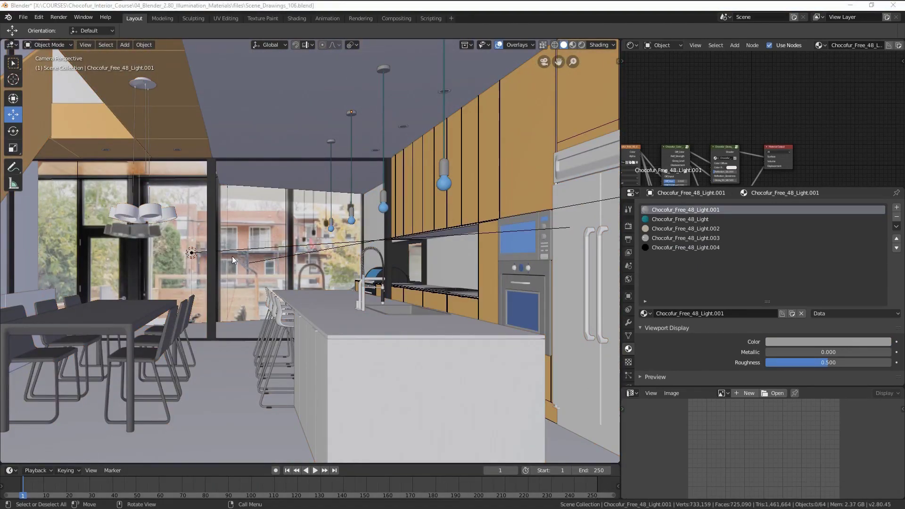
scroll(316, 240, "down", 2)
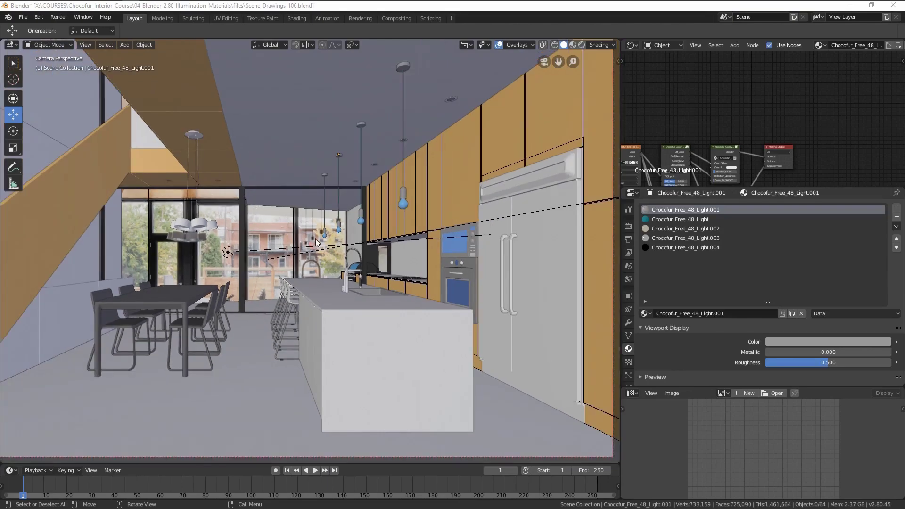
middle_click_drag(316, 242, 335, 250)
key("KP_0")
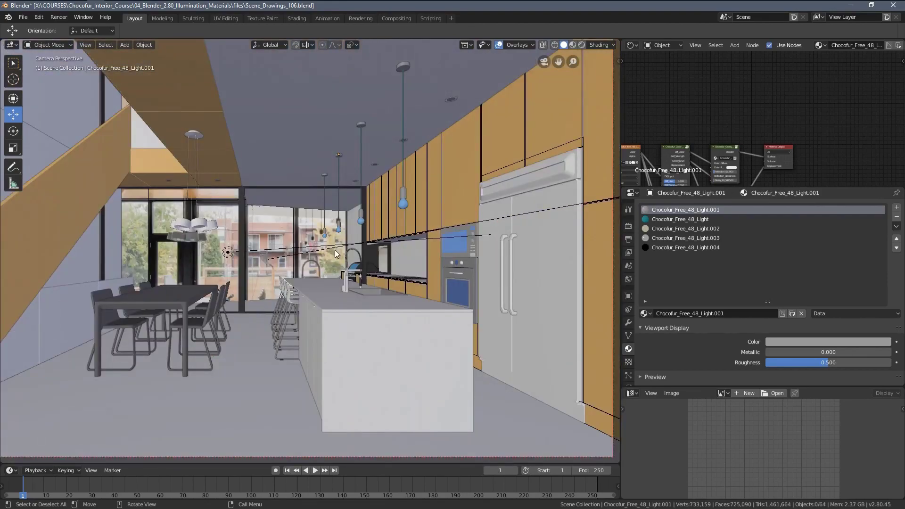
scroll(335, 254, "down", 5)
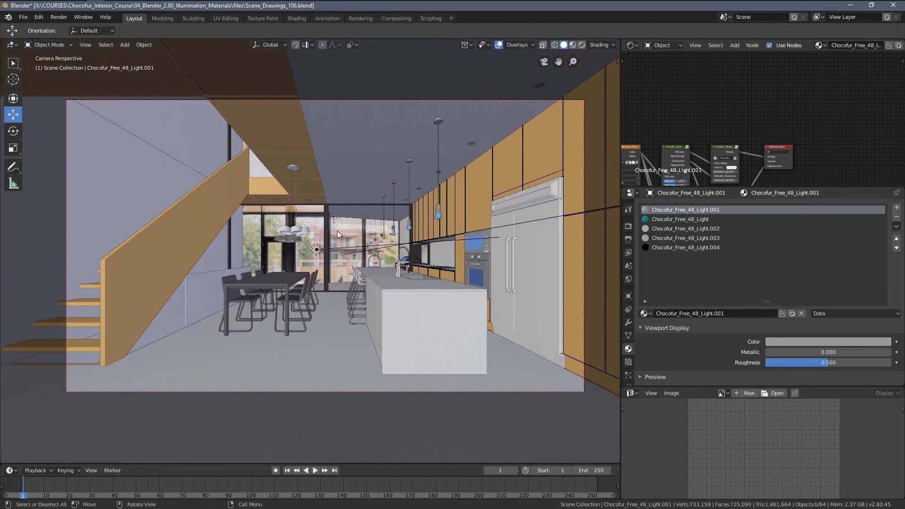
scroll(325, 242, "up", 2)
left_click(279, 284)
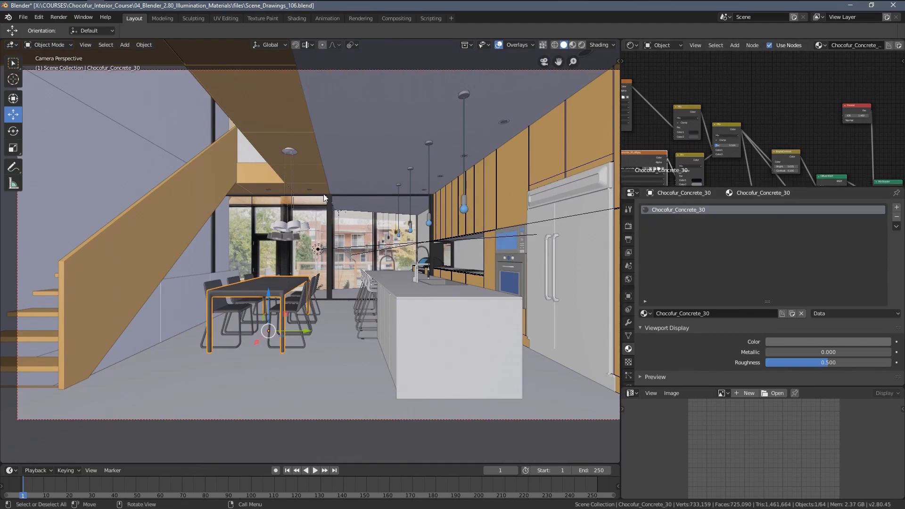
Select the staircase and frame its Wood_Main Principled BSDF nodes in the Shader Editor.
left_click(191, 197)
middle_click_drag(732, 160, 684, 158)
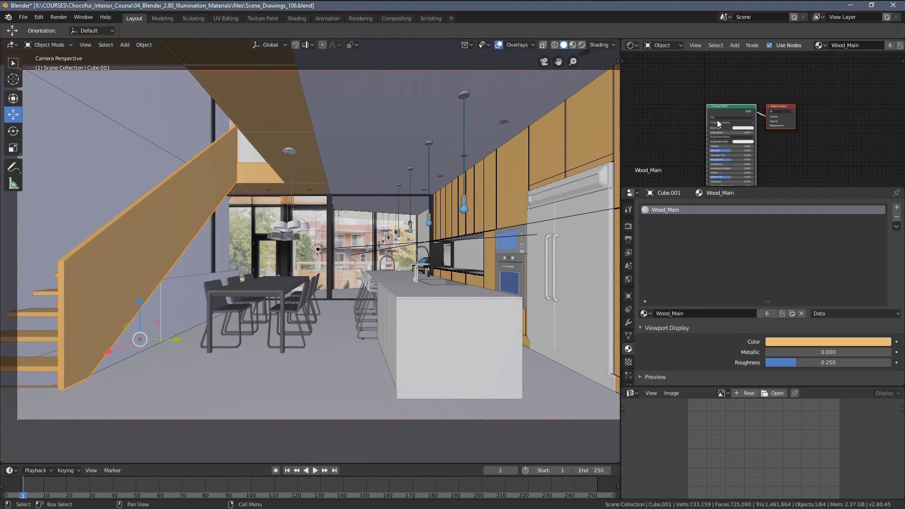
scroll(711, 111, "up", 8)
left_click_drag(710, 103, 691, 102)
middle_click_drag(702, 120, 755, 99)
Shrink the material slot list and collapse the Surface, Viewport Display and Displacement panels.
left_click_drag(767, 300, 767, 235)
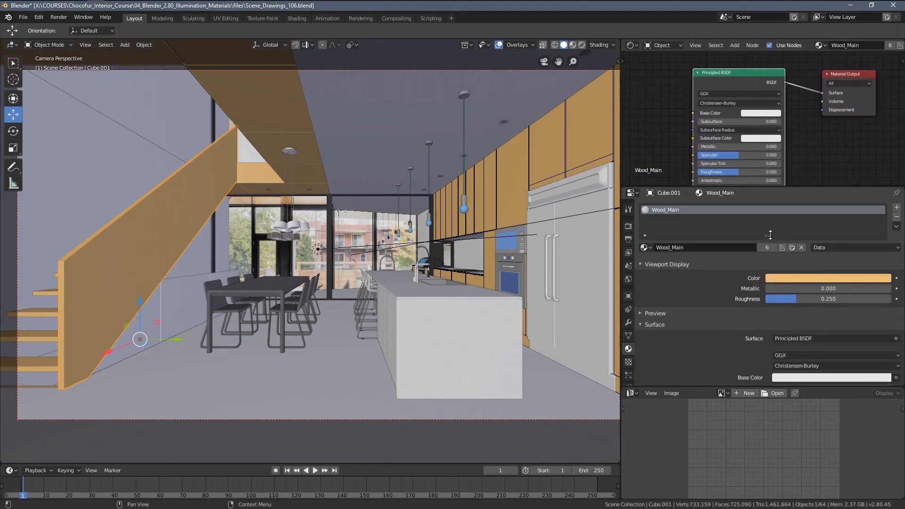
left_click(642, 323)
left_click(641, 262)
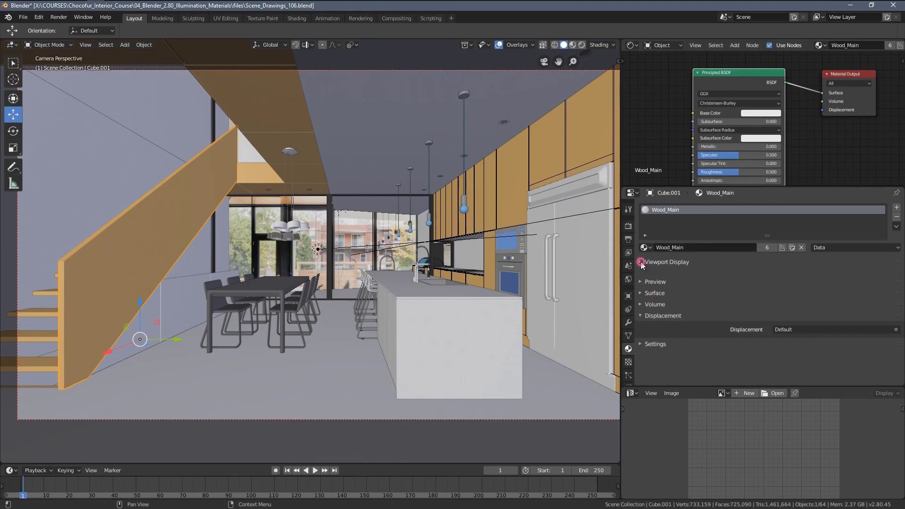
left_click(642, 307)
scroll(692, 144, "down", 2)
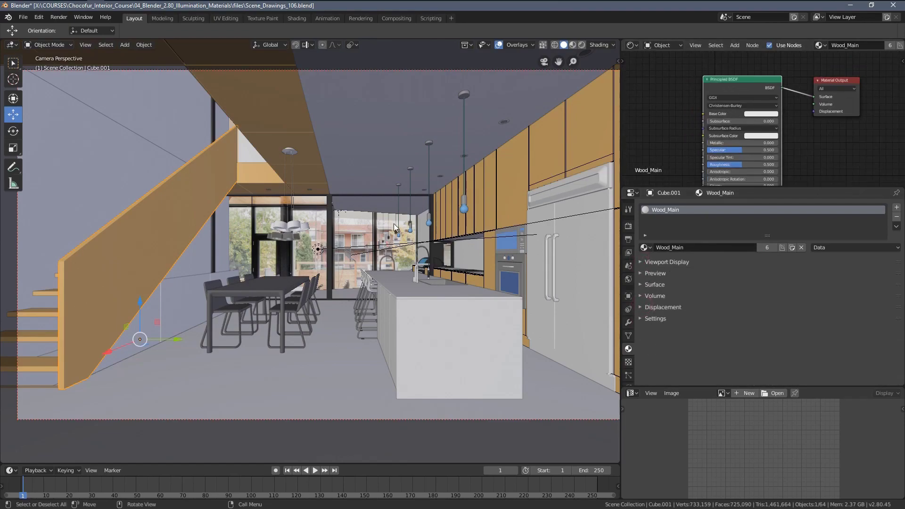
Select the dining table and pan across its Chocofur_Concrete_30 node tree to Material Output.
left_click(272, 283)
middle_click_drag(726, 141, 646, 74)
scroll(764, 113, "down", 7)
middle_click_drag(785, 163, 754, 144)
scroll(755, 150, "up", 2)
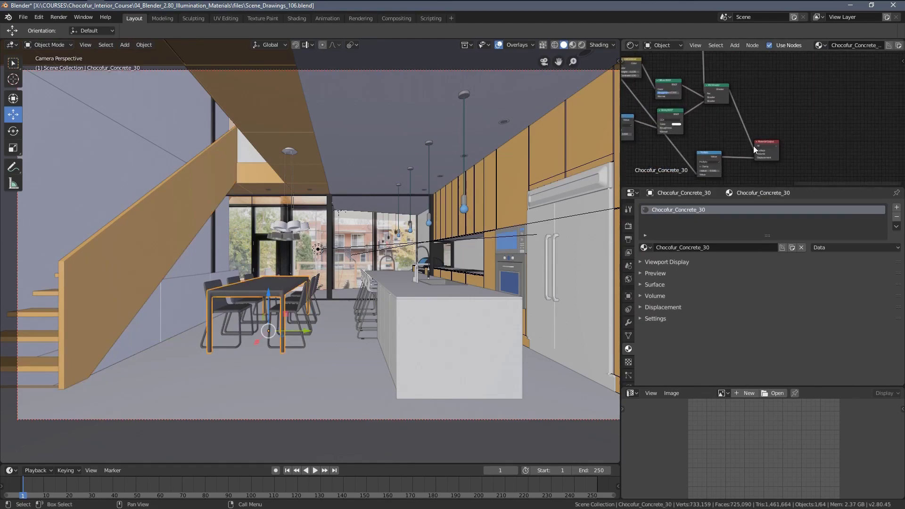
Maximize the Shader Editor and move the Material Output node up and to the right.
key("ctrl+space")
middle_click_drag(465, 209, 582, 186)
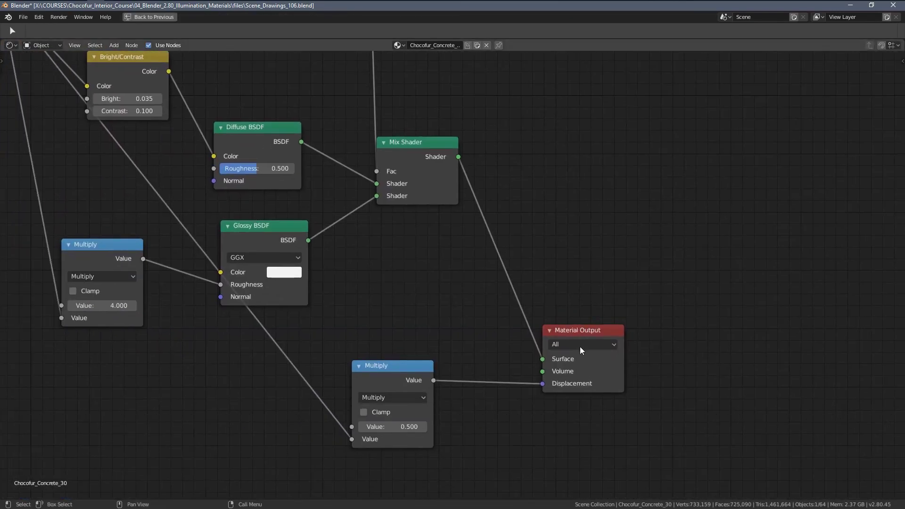
left_click_drag(578, 330, 683, 221)
scroll(521, 233, "down", 6)
Realign the Glossy, Diffuse, Multiply and Bright/Contrast nodes into neater rows.
middle_click_drag(477, 241, 636, 308)
left_click_drag(497, 310, 514, 302)
left_click_drag(491, 257, 500, 208)
left_click_drag(505, 307, 500, 267)
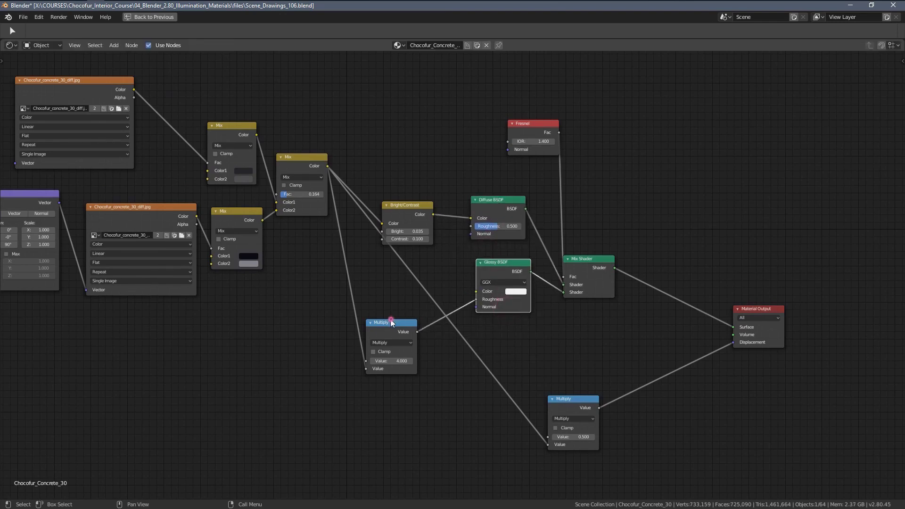
left_click_drag(381, 325, 390, 289)
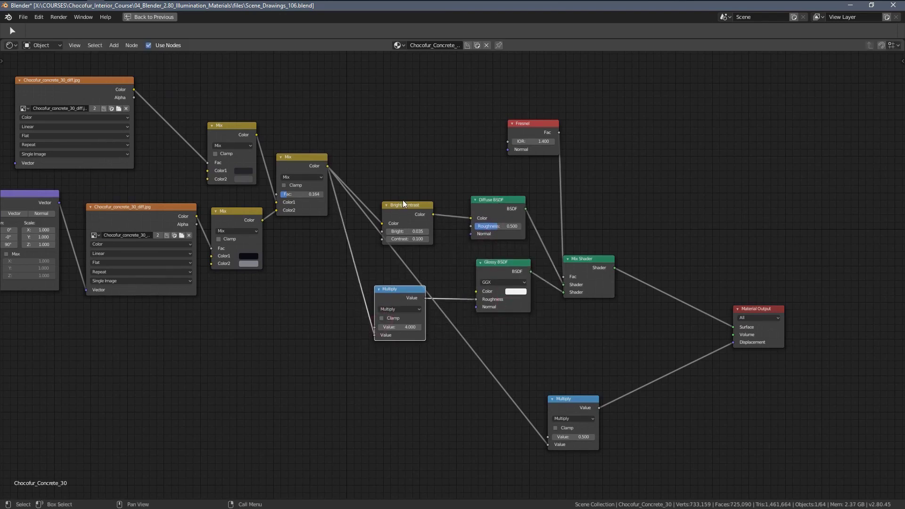
left_click_drag(402, 203, 395, 154)
Restore the full Layout and deselect the dining table with Alt+A.
key("ctrl+space")
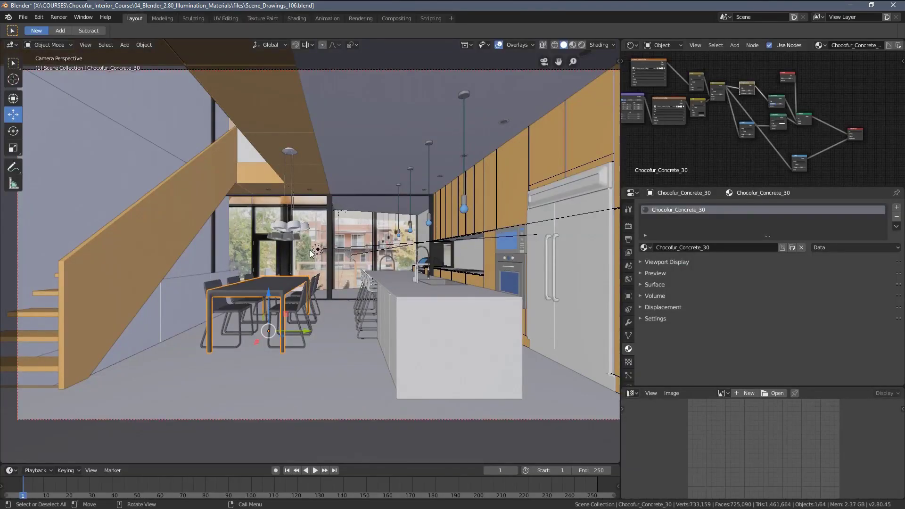
middle_click_drag(311, 250, 293, 244, "shift")
key("alt+a")
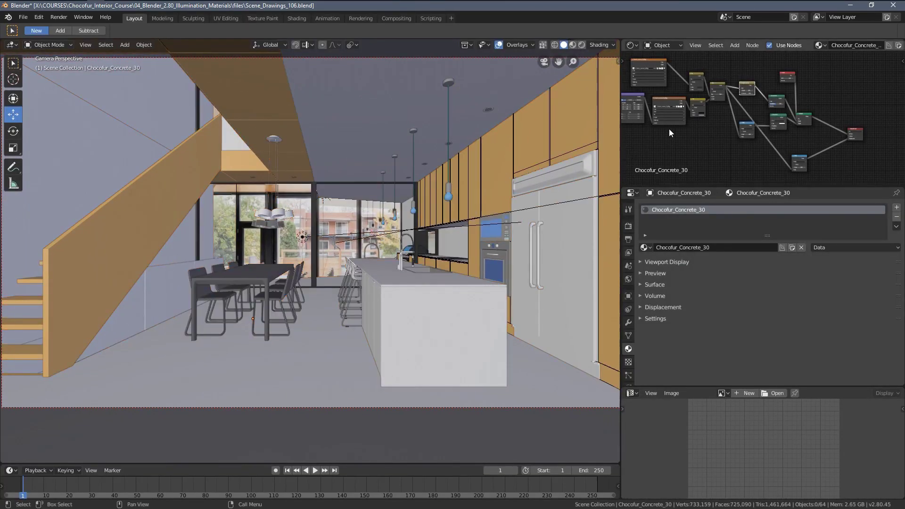
scroll(455, 229, "down", 2)
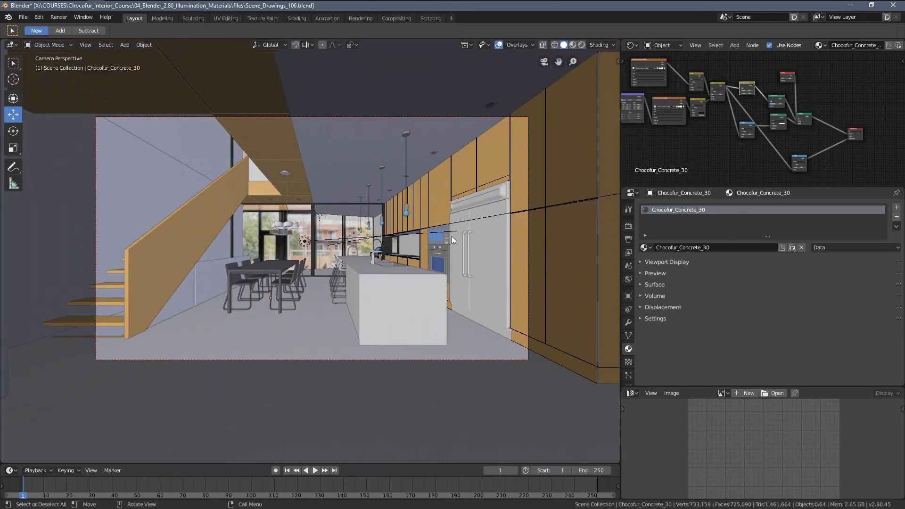
scroll(453, 245, "up", 3)
scroll(789, 140, "up", 1)
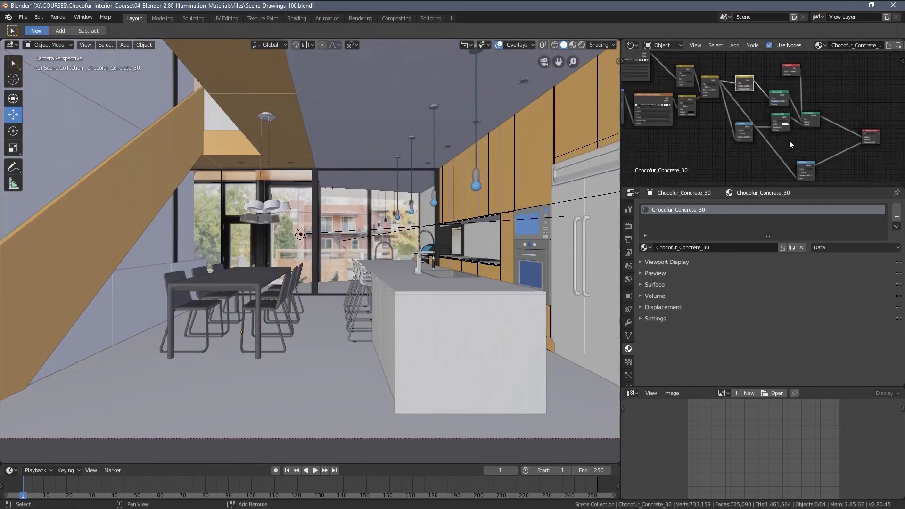
scroll(755, 130, "up", 3)
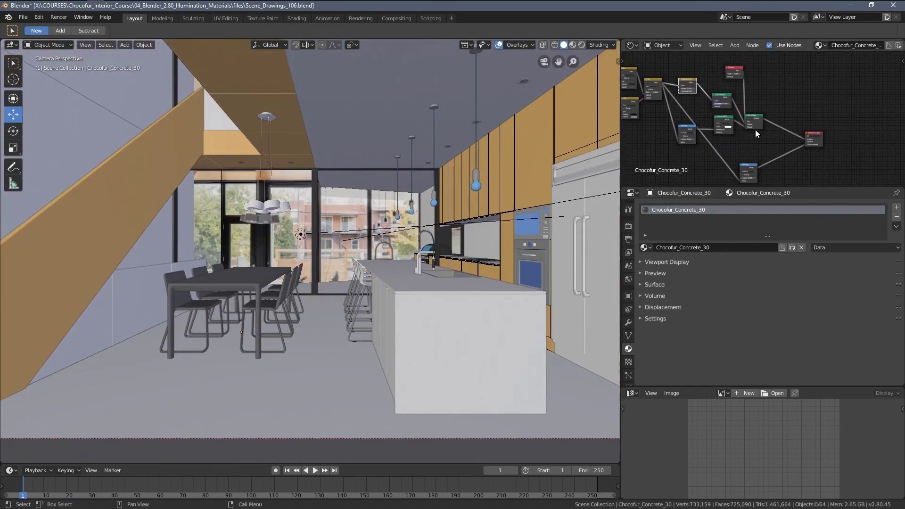
scroll(723, 137, "up", 2)
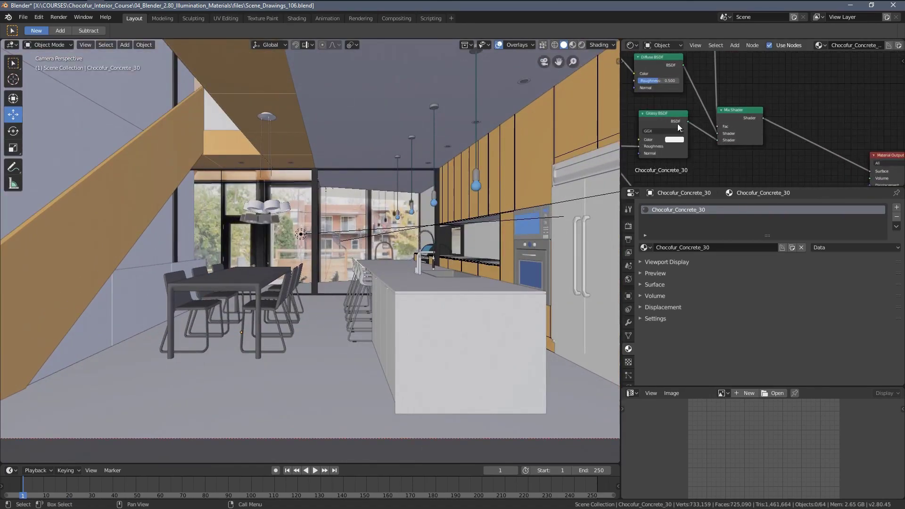
Center the shader nodes and nudge the Diffuse BSDF node slightly right.
middle_click_drag(691, 114, 720, 124)
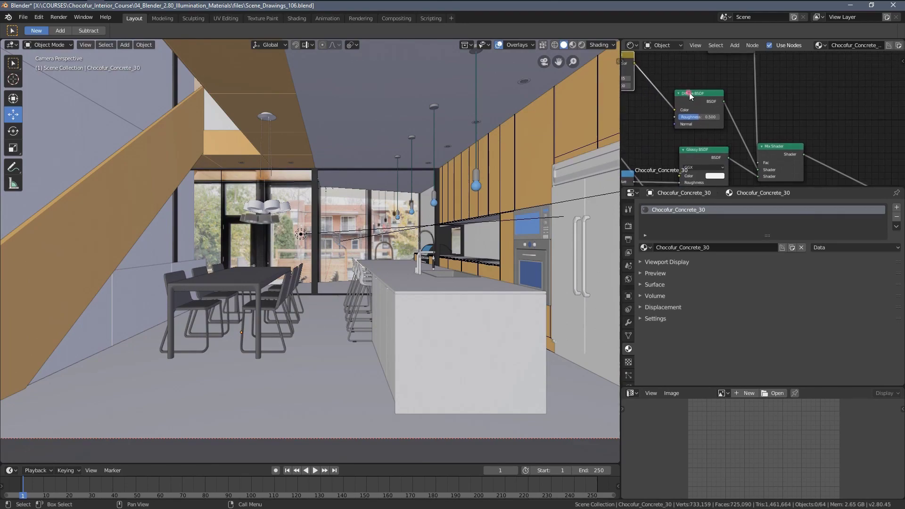
left_click_drag(689, 96, 694, 95)
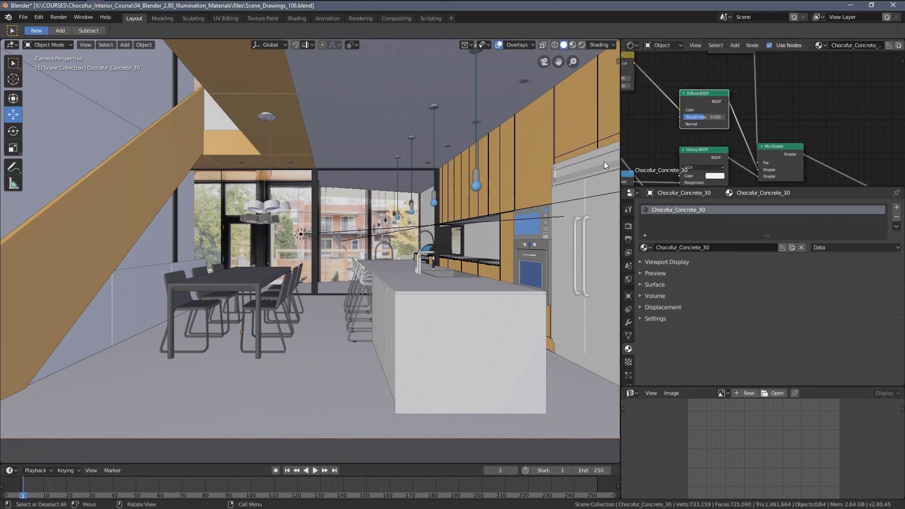
scroll(745, 113, "down", 2)
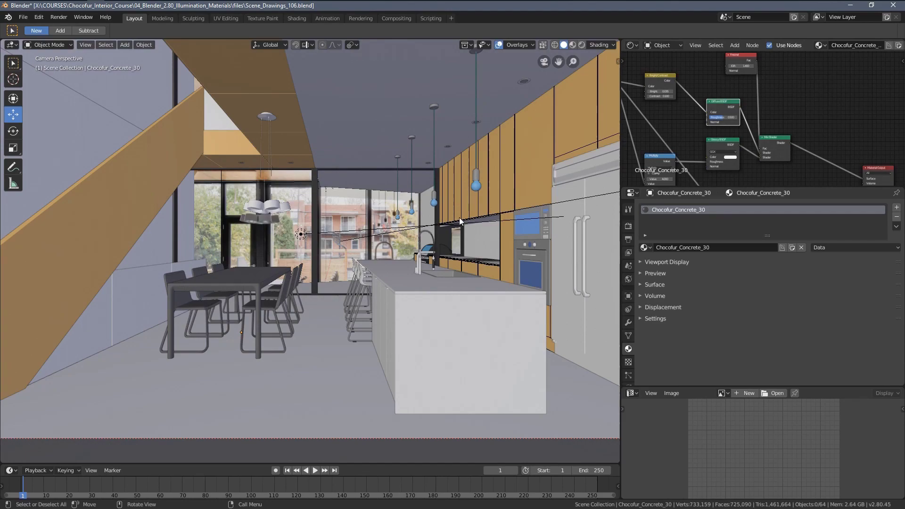
scroll(459, 217, "down", 1)
Zoom and reframe the camera view to inspect the kitchen.
middle_click_drag(401, 214, 426, 201, "shift")
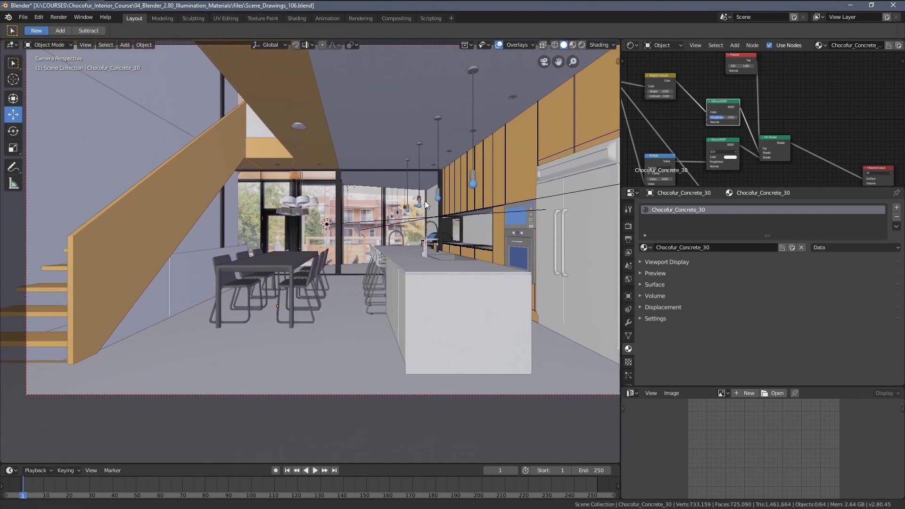
scroll(425, 201, "up", 1)
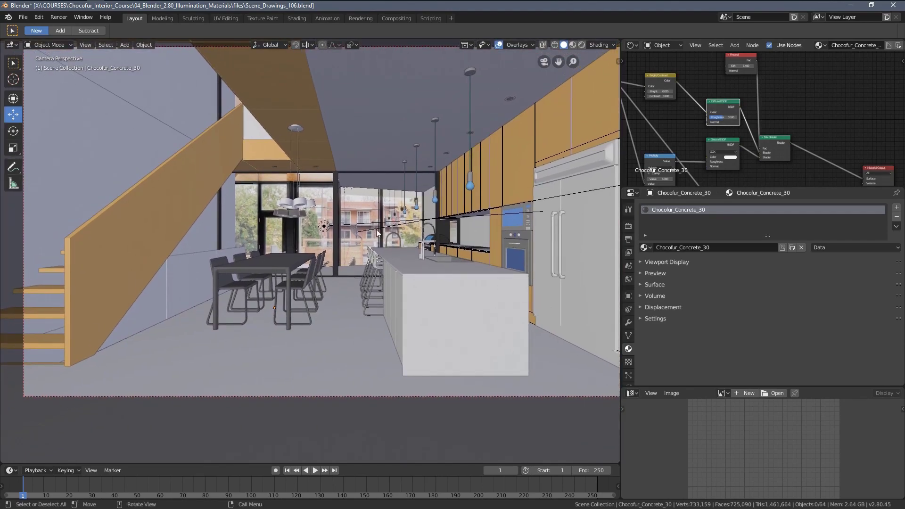
scroll(369, 220, "up", 1)
scroll(484, 207, "down", 1)
scroll(474, 208, "up", 1)
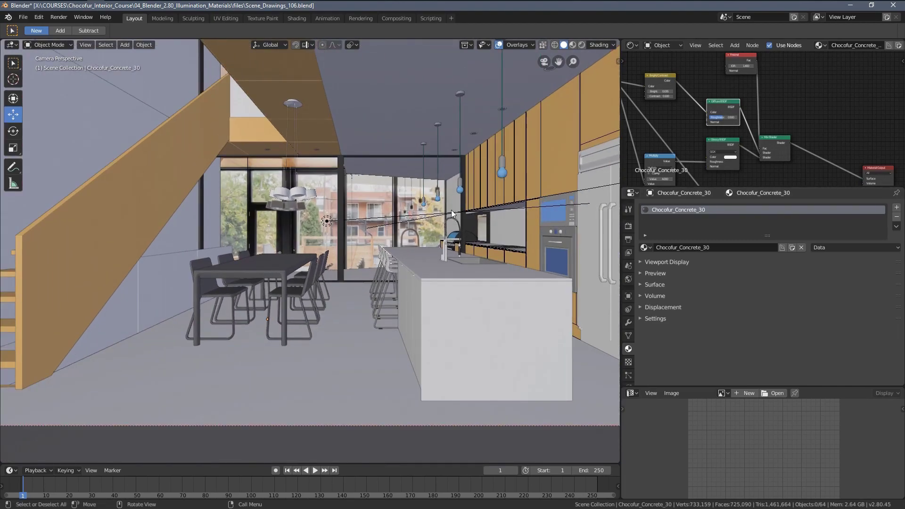
scroll(367, 206, "down", 2)
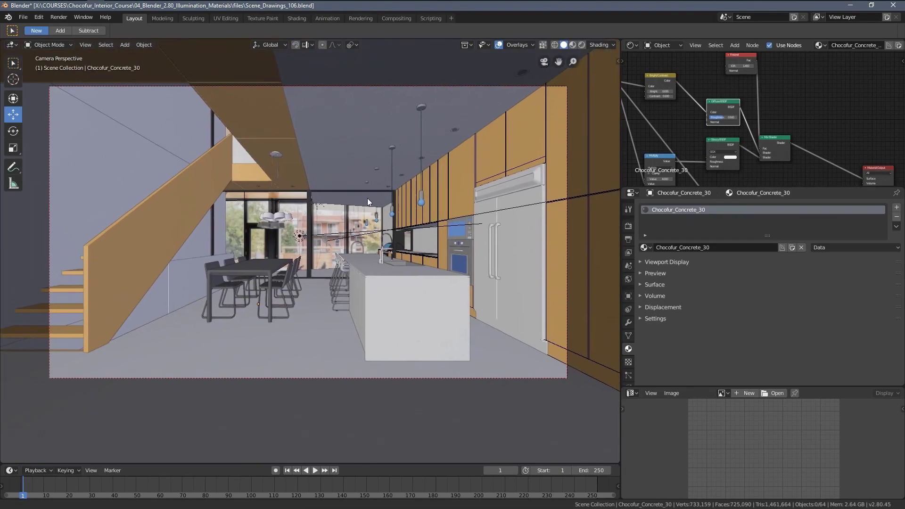
middle_click_drag(369, 202, 374, 207, "shift")
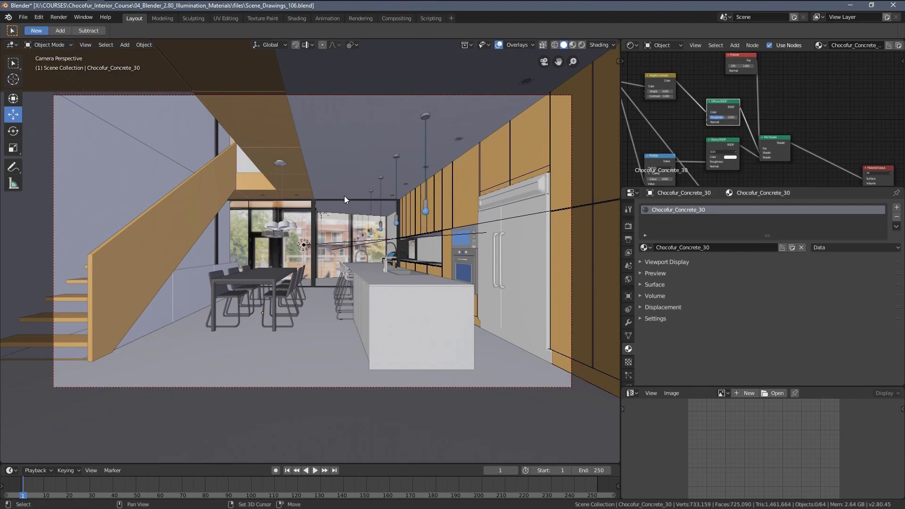
middle_click_drag(344, 196, 360, 202, "shift")
scroll(360, 202, "up", 3)
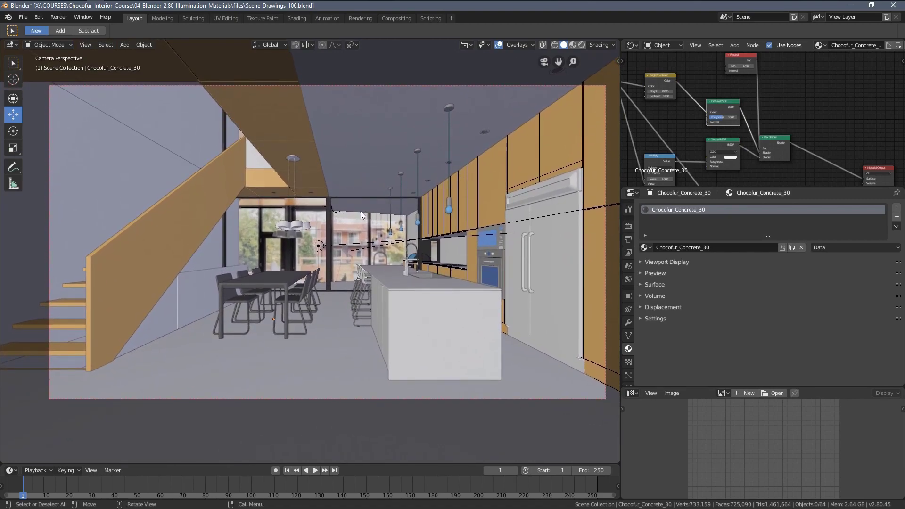
scroll(357, 212, "down", 1)
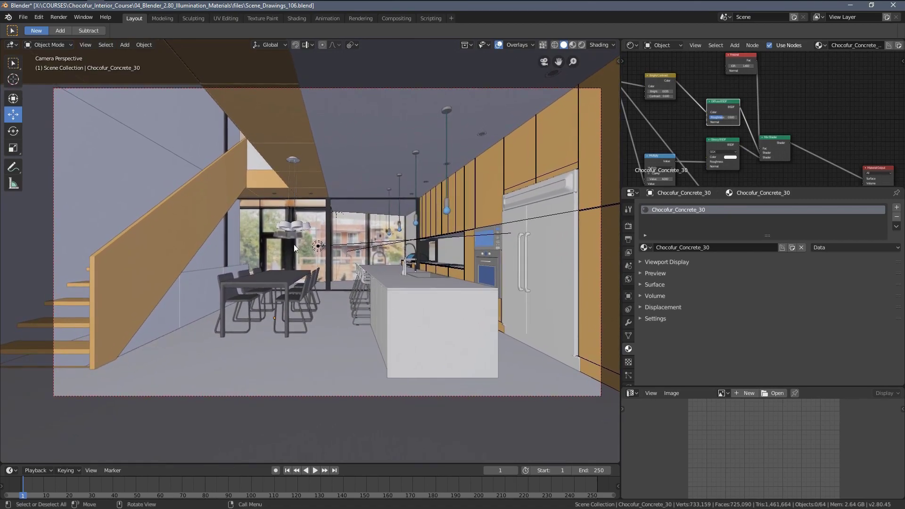